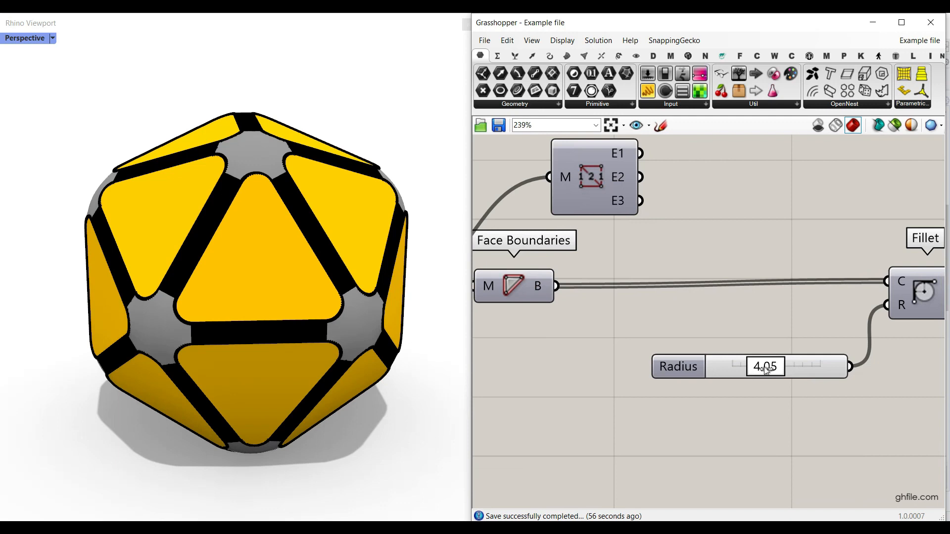
Set the fillet Radius slider to 4.44 and the offset Distance slider to 1.56, checking the effect on the frame's rounded openings.
left_click_drag(769, 368, 750, 354)
scroll(746, 350, "down", 4)
scroll(747, 350, "up", 3)
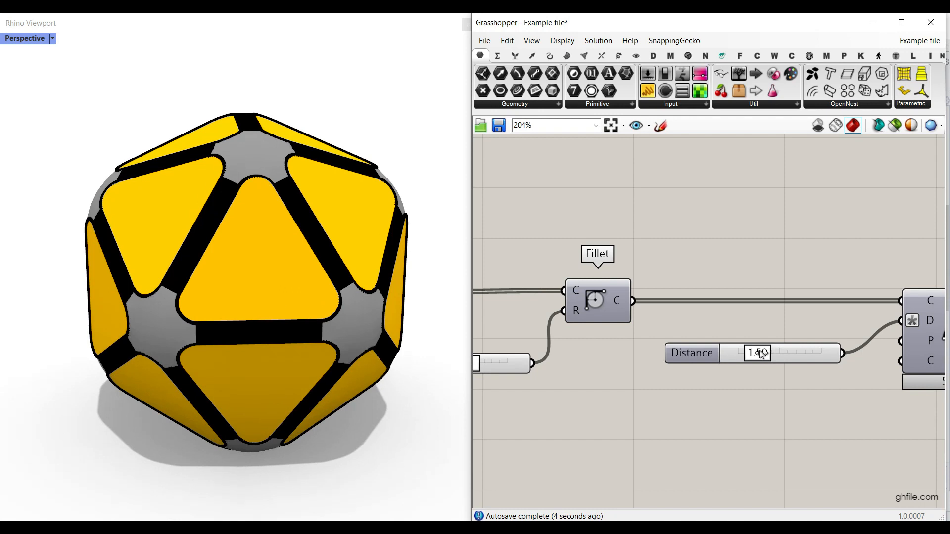
scroll(226, 198, "up", 6)
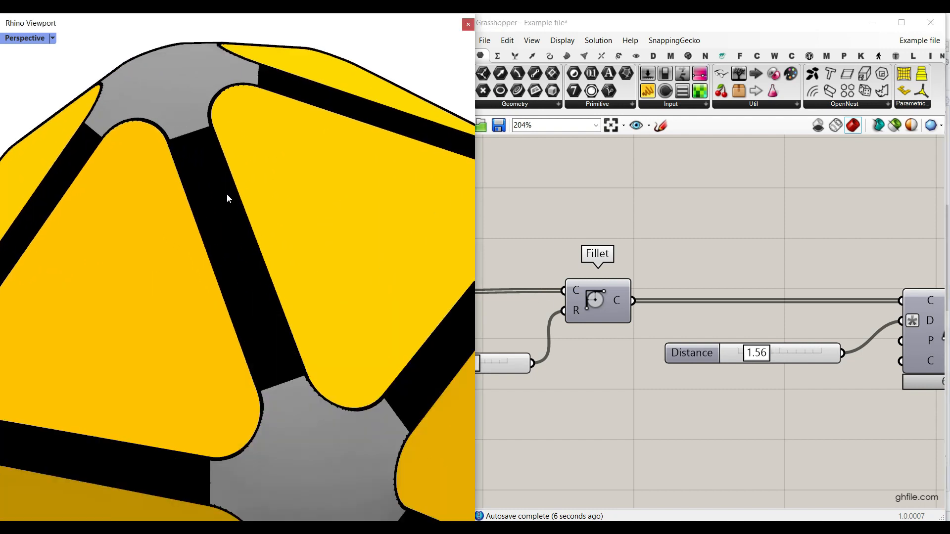
scroll(227, 214, "down", 2)
scroll(212, 180, "up", 2)
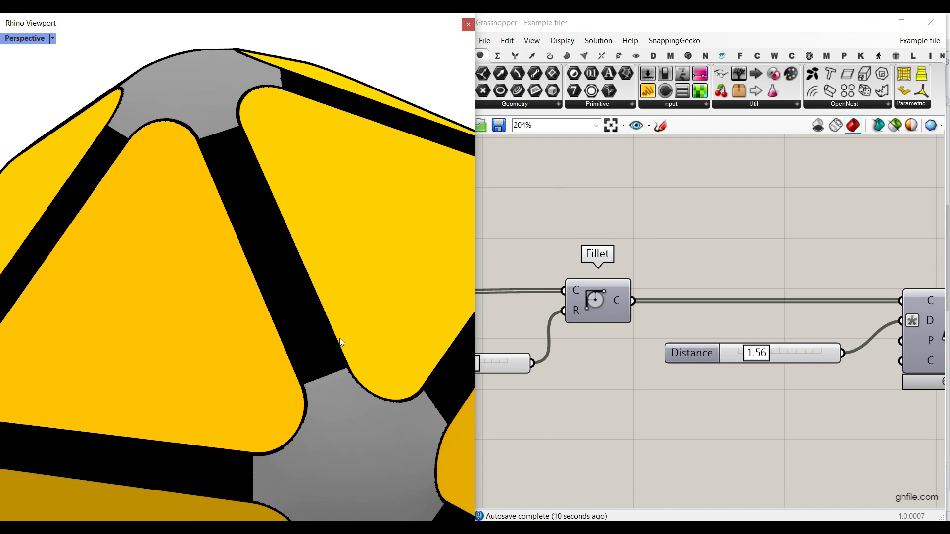
scroll(278, 244, "down", 5)
scroll(249, 214, "up", 3)
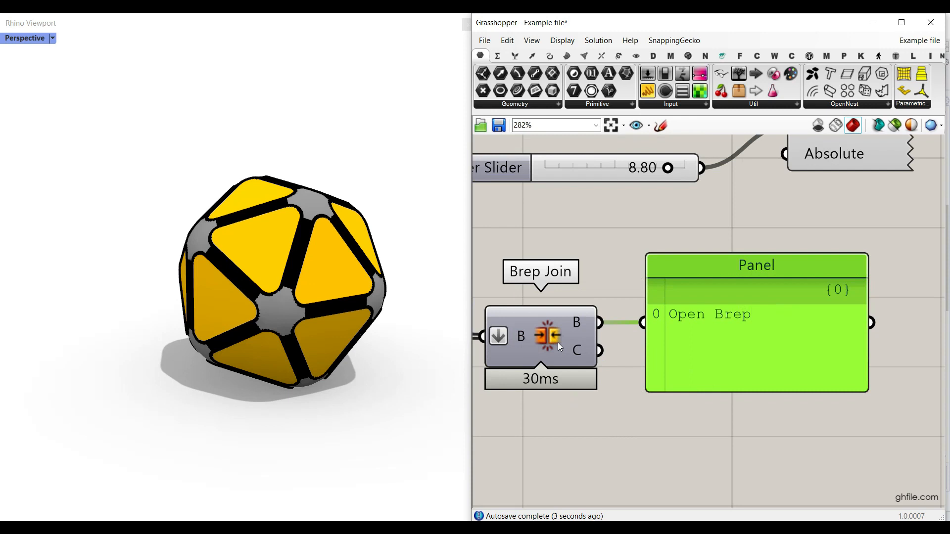
Bake the joined brep output of Brep Join and switch the Perspective viewport to shaded display.
right_click_drag(557, 343, 611, 312)
right_click(637, 292)
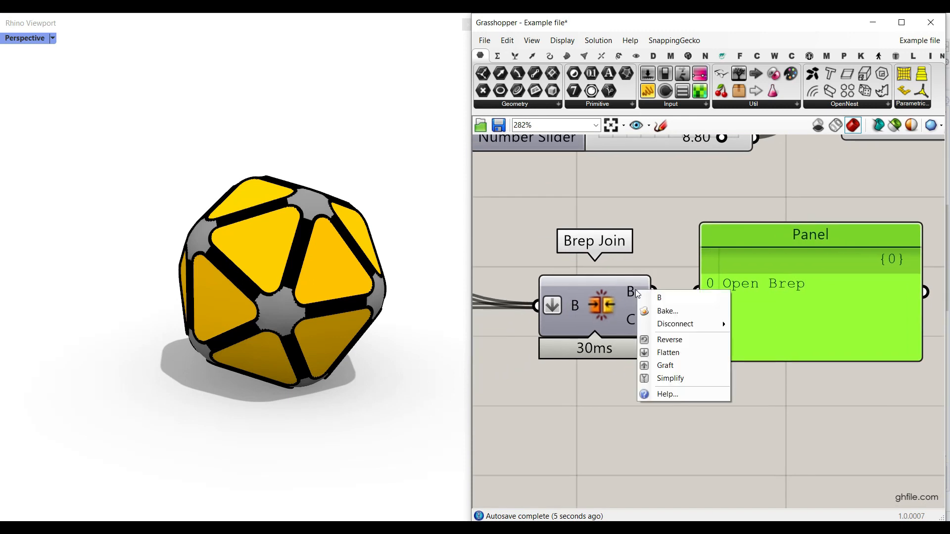
left_click(663, 310)
left_click(672, 425)
left_click(52, 38)
left_click(46, 91)
scroll(242, 233, "down", 5)
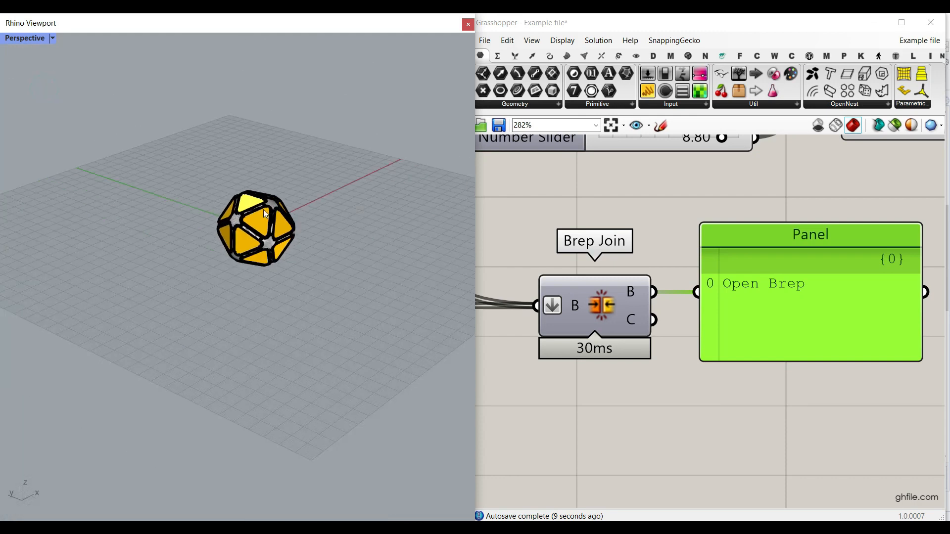
Move the baked frame out to the side of the previewed polyhedron.
left_click_drag(243, 233, 334, 250)
left_click(355, 188)
scroll(347, 235, "up", 9)
right_click_drag(358, 239, 324, 182)
left_click(307, 153)
left_click(319, 187)
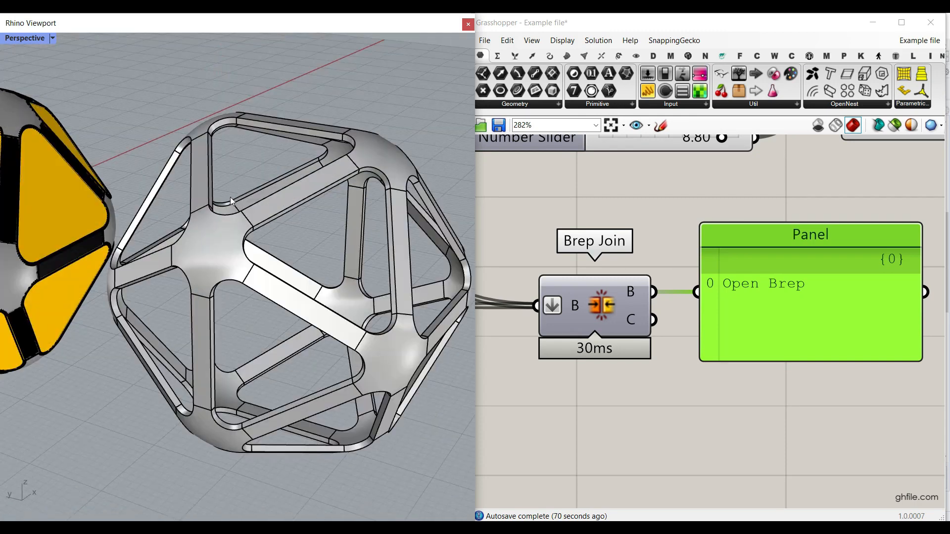
Examine the baked frame's struts, filleted openings and smooth corner nodes from several angles.
right_click_drag(189, 339, 247, 293)
scroll(375, 417, "up", 6)
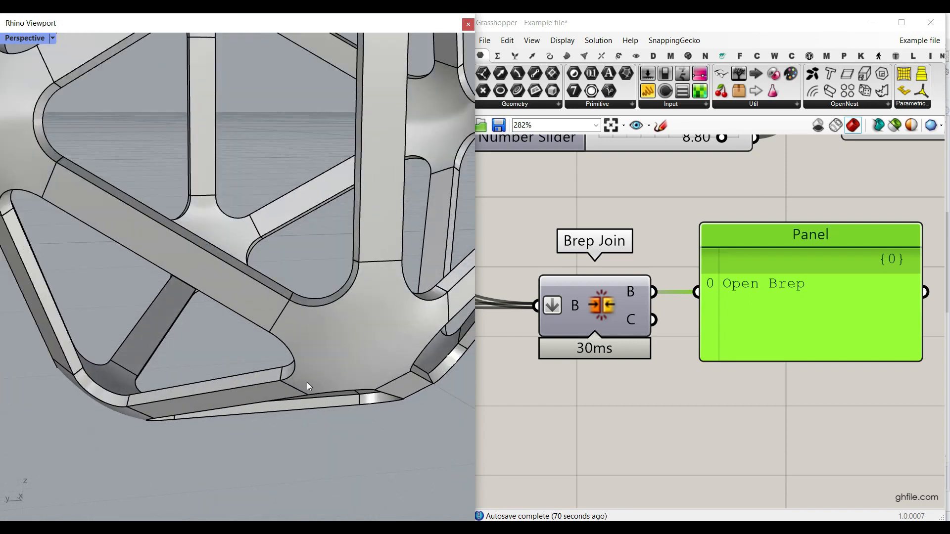
scroll(142, 381, "up", 5)
right_click_drag(142, 382, 153, 344)
scroll(246, 375, "down", 5)
mouse_move(270, 318)
right_mouse_down()
mouse_move(248, 365)
mouse_move(108, 388)
mouse_move(169, 333)
mouse_move(245, 236)
mouse_move(171, 277)
mouse_move(257, 280)
mouse_move(272, 342)
mouse_move(273, 326)
right_mouse_up()
scroll(108, 388, "up", 4)
scroll(170, 332, "down", 5)
scroll(171, 277, "down", 2)
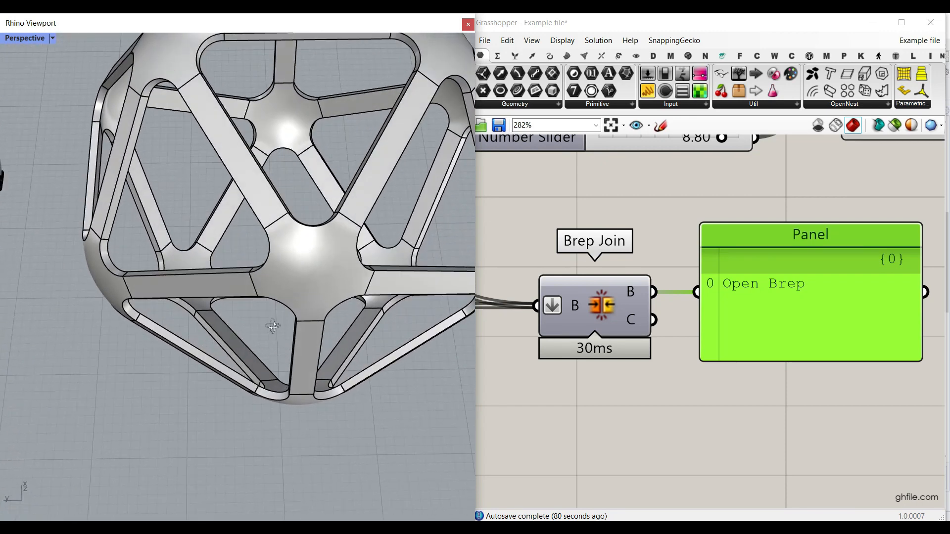
scroll(273, 326, "up", 3)
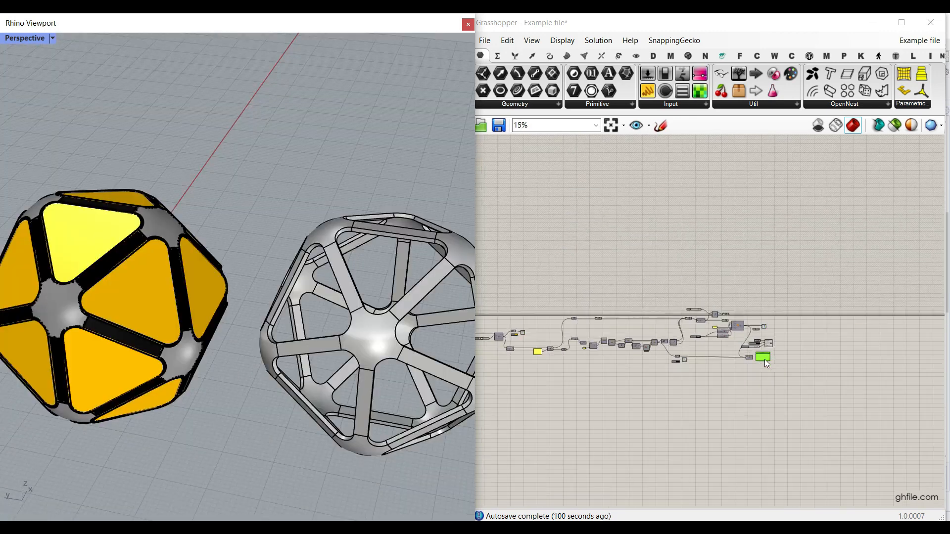
Turn off the preview of all components in the definition and delete the baked frame.
right_click_drag(764, 360, 862, 384)
left_click_drag(887, 402, 575, 291)
right_click(613, 248)
left_click(633, 268)
left_click(310, 248)
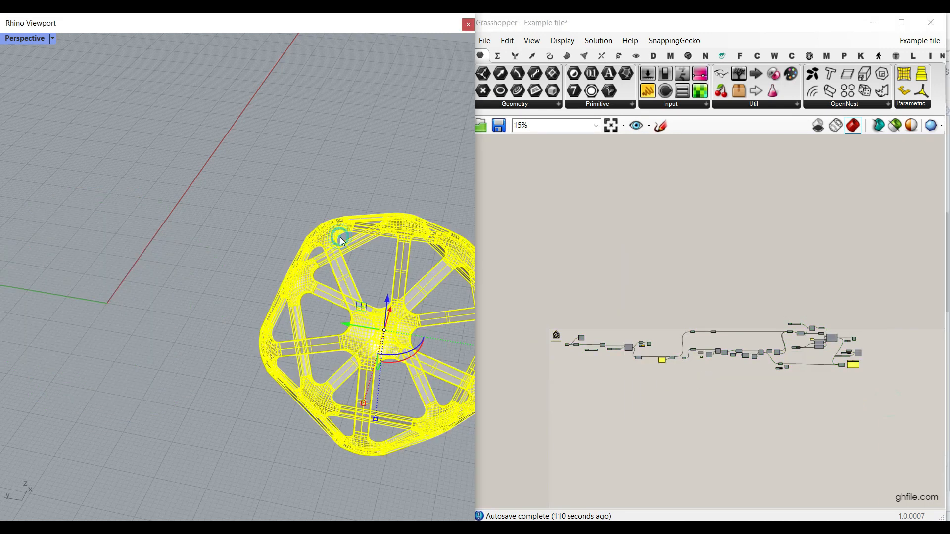
key("Delete")
Turn on the preview of the starting Mesh parameter to show the base polyhedron.
scroll(588, 322, "up", 12)
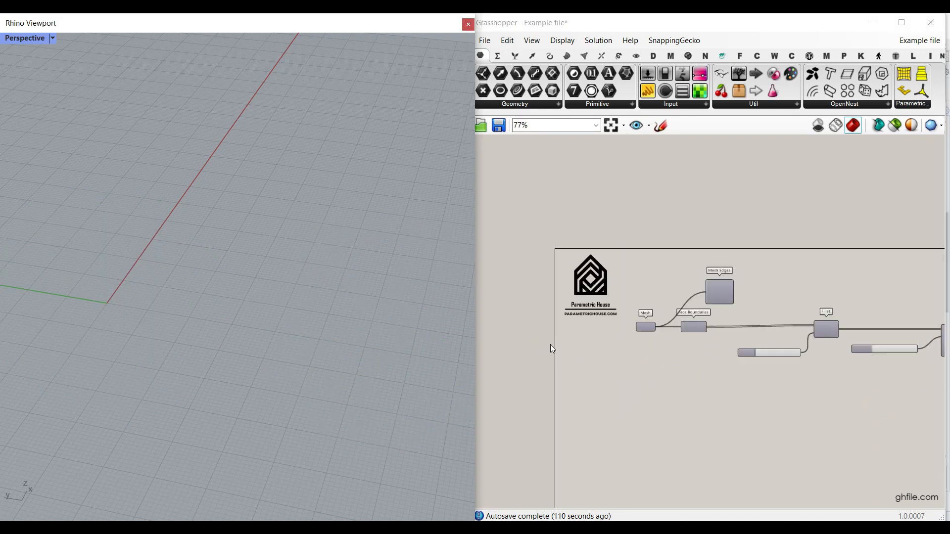
right_click(603, 314)
left_click(630, 312)
right_click_drag(235, 349, 353, 288, "shift")
scroll(263, 231, "up", 4)
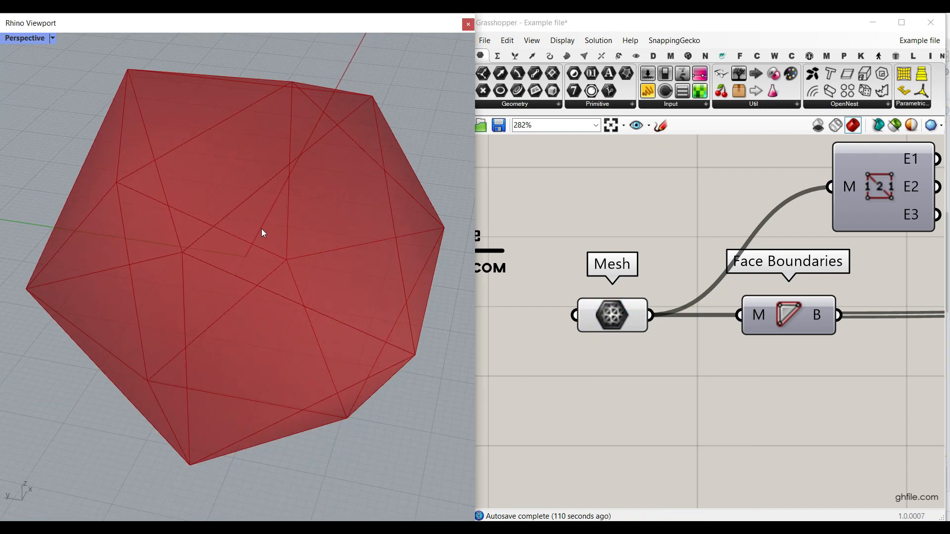
Bake the base mesh to look at it and undo the bake.
right_click(608, 315)
left_click(598, 323)
right_click(598, 323)
left_click(621, 336)
left_click(643, 448)
mouse_move(275, 267)
right_mouse_down()
mouse_move(267, 290)
mouse_move(277, 282)
right_mouse_up()
key("ctrl+z")
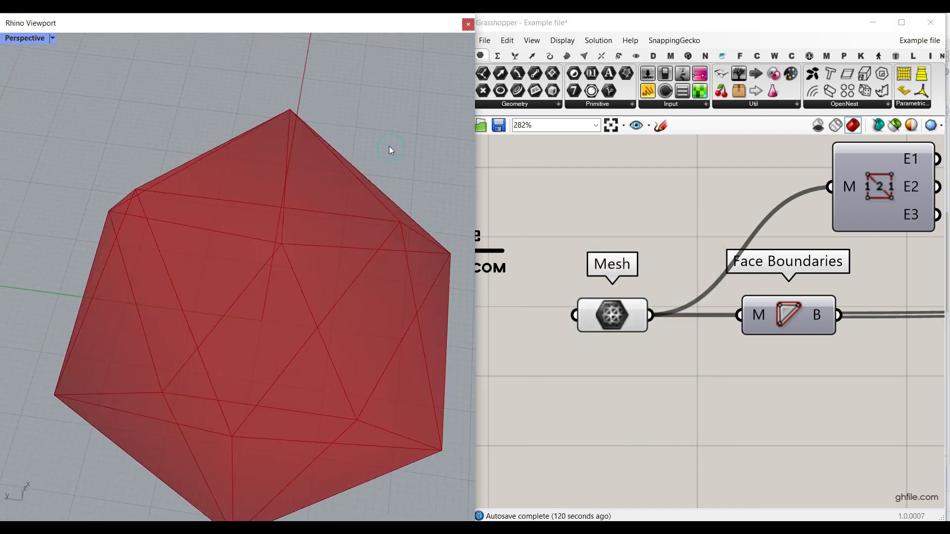
Turn on the preview of the Face Boundaries component and show the Mesh component category.
right_click_drag(759, 316, 612, 287)
right_click(633, 280)
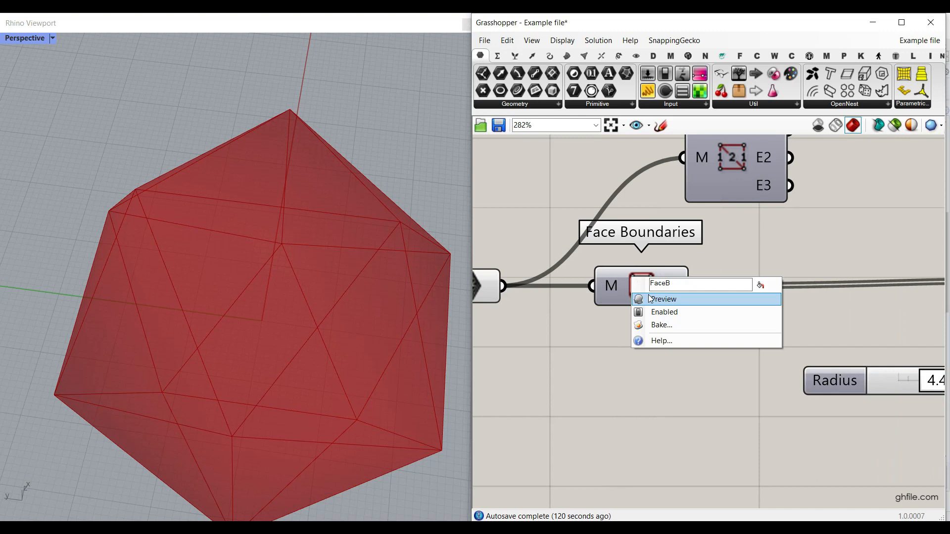
left_click(648, 295)
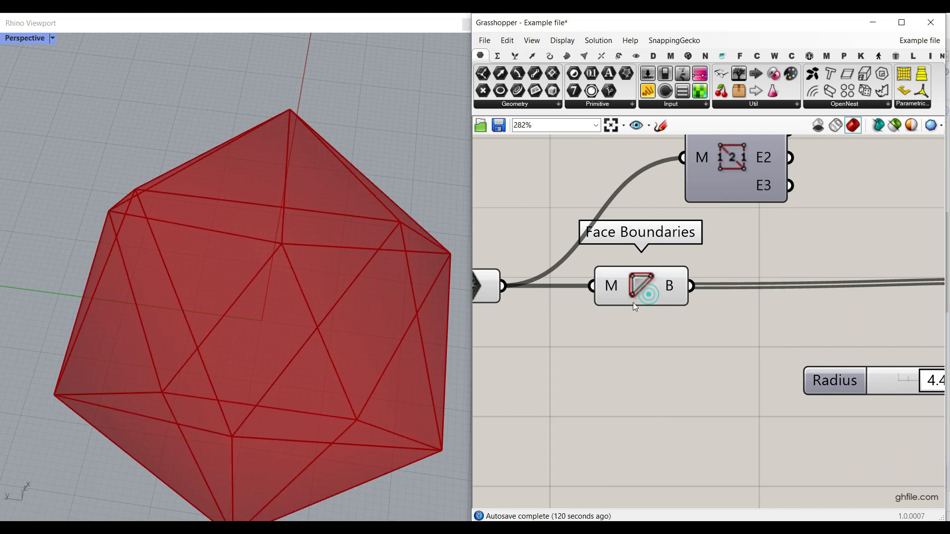
left_click(583, 57)
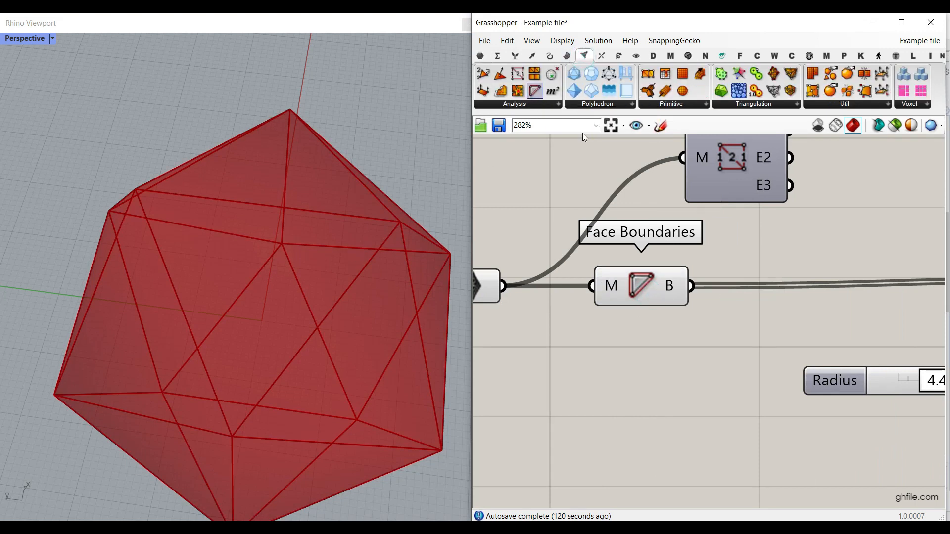
Bake the face boundary curves to check the separate triangles, and remove the baked copies.
right_click(666, 276)
left_click(742, 298)
left_click(688, 414)
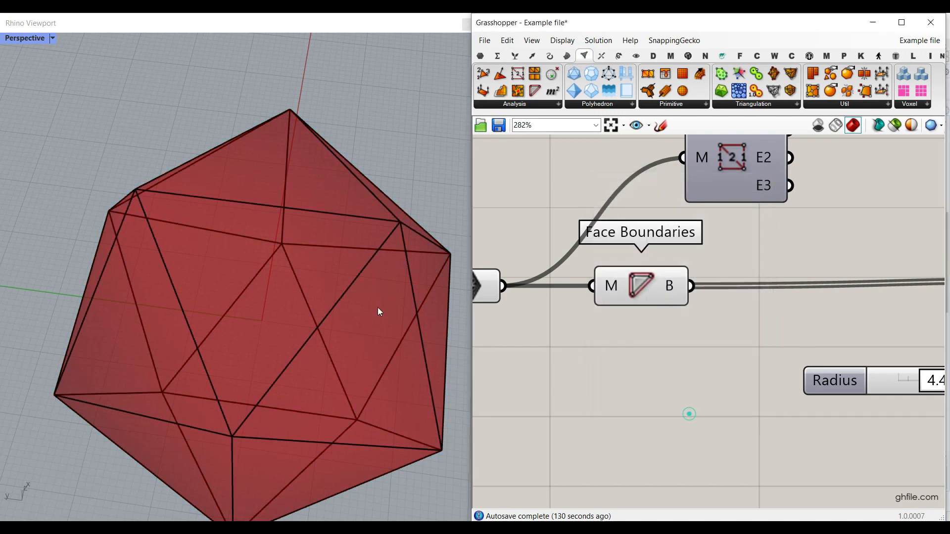
scroll(299, 213, "down", 5)
left_click(229, 257)
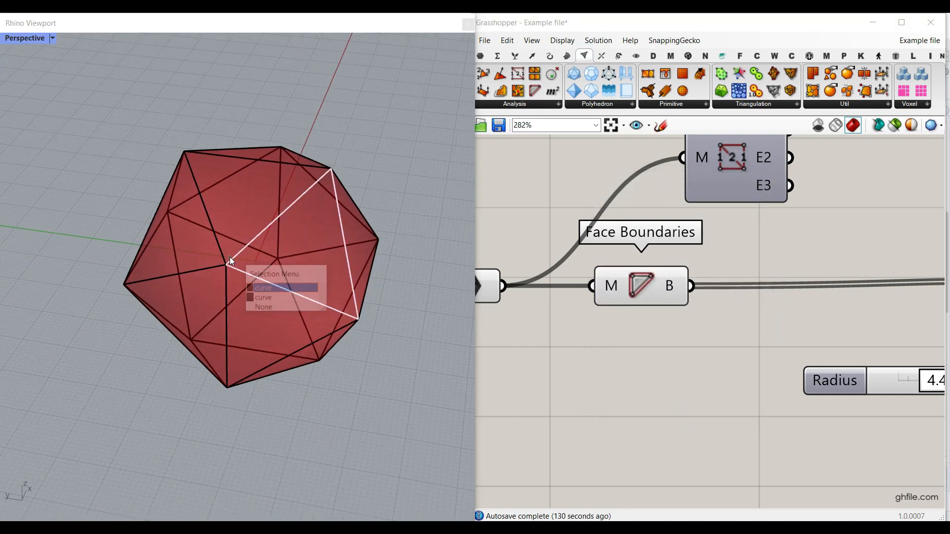
left_click(261, 298)
left_click(363, 143)
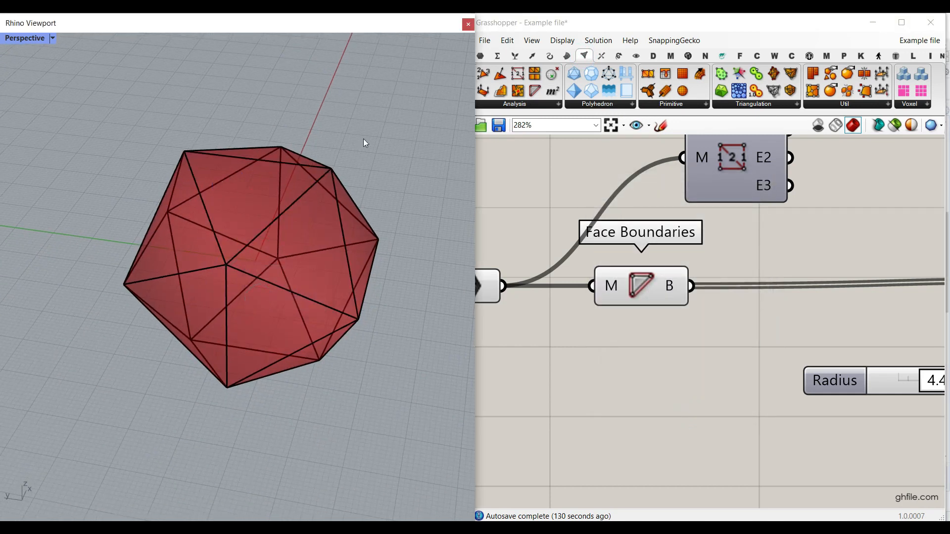
scroll(313, 147, "up", 2)
left_click(360, 126)
scroll(717, 307, "down", 3)
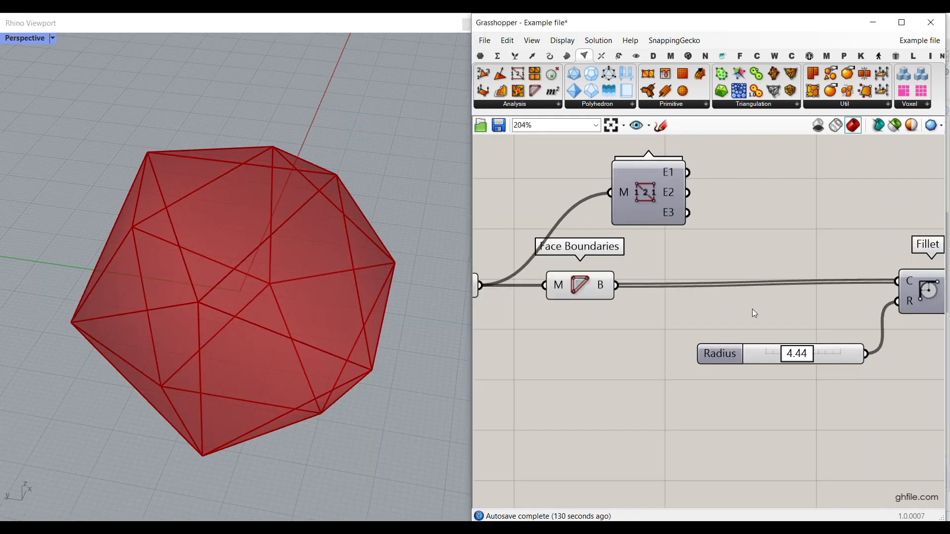
Move the Radius slider and the Fillet component closer to Face Boundaries.
left_click_drag(832, 360, 690, 359)
left_click_drag(927, 293, 761, 298)
left_click(797, 359)
Look up the Fillet component in the Util group of the Curve components.
left_click(549, 55)
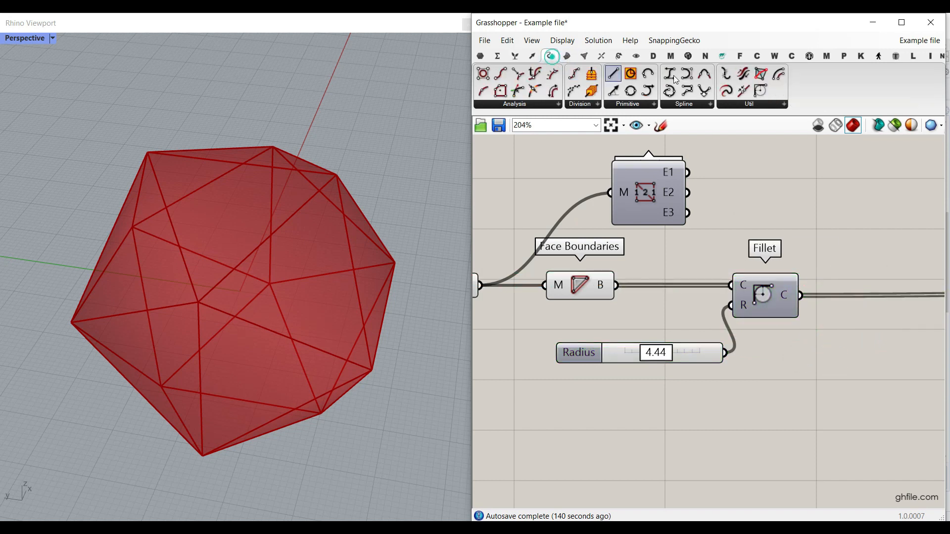
left_click(751, 104)
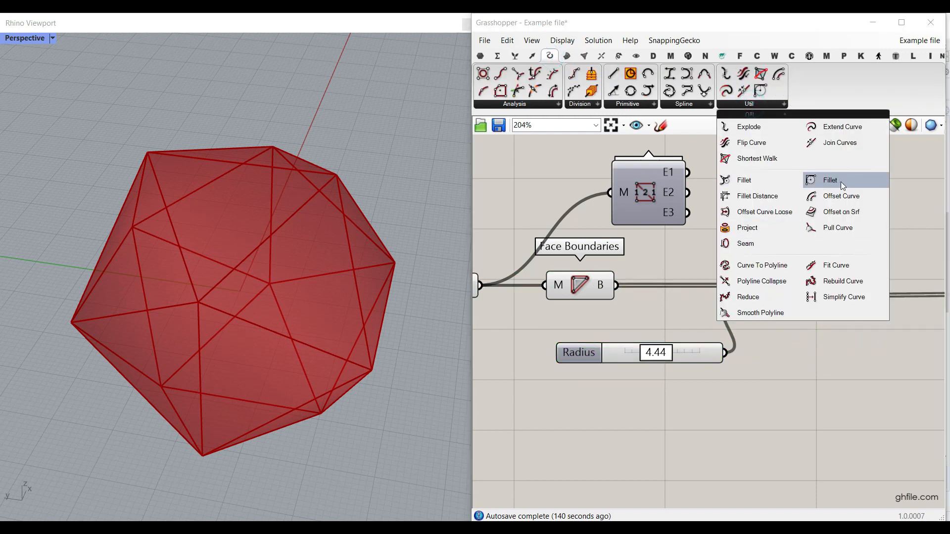
left_click(770, 381)
scroll(750, 282, "up", 1)
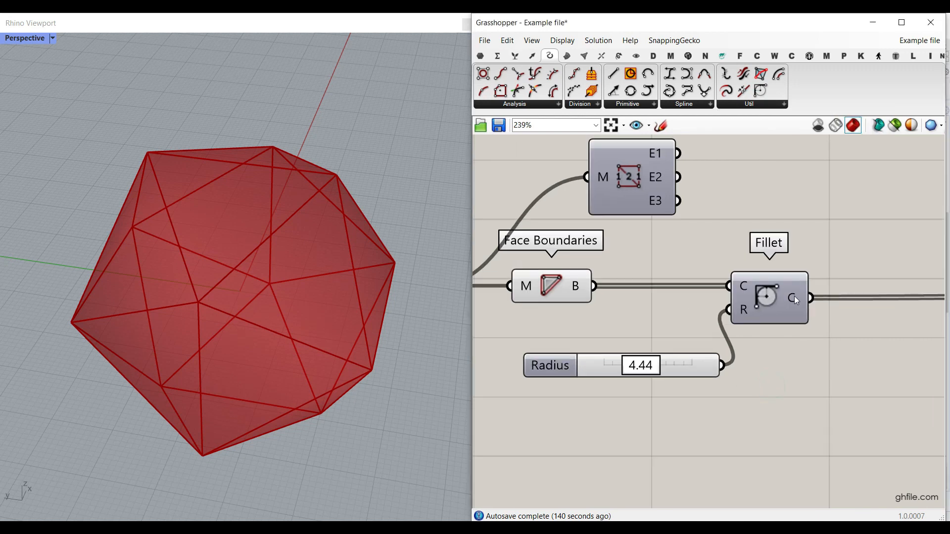
Disconnect the Fillet output from the Offset Curve component's curve input.
right_click_drag(814, 299, 737, 296)
scroll(688, 299, "down", 3)
left_click_drag(665, 298, 912, 298)
scroll(796, 300, "down", 1)
scroll(825, 300, "down", 2)
scroll(714, 297, "up", 5)
scroll(708, 300, "up", 3)
Turn on the preview of the Fillet component and select it to highlight its curves.
right_click(682, 286)
left_click(710, 307)
right_click_drag(693, 297, 824, 275)
left_click(824, 275)
Set the fillet Radius to 3.28 and check the rounded triangle corners around a mesh vertex.
mouse_move(640, 371)
left_mouse_down()
mouse_move(551, 367)
mouse_move(671, 368)
mouse_move(605, 369)
mouse_move(632, 369)
left_mouse_up()
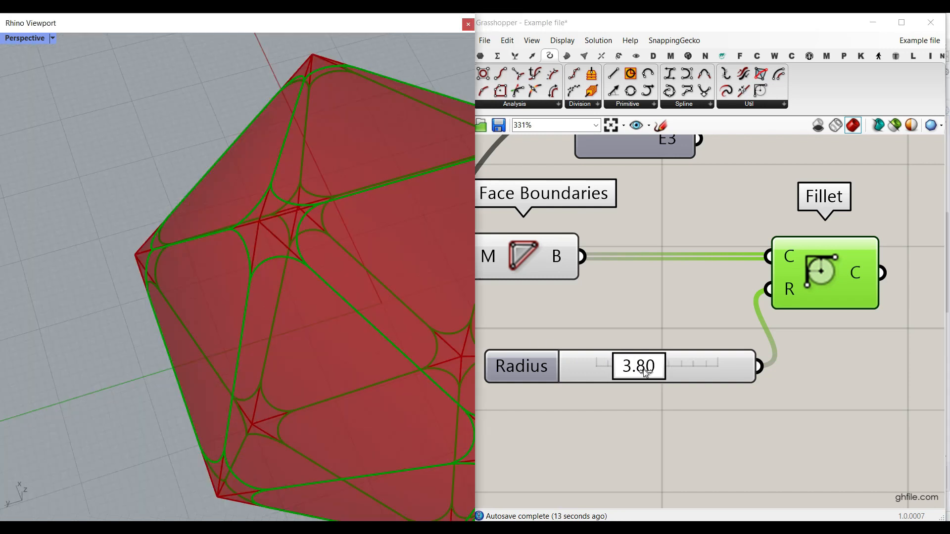
mouse_move(644, 374)
left_mouse_down()
mouse_move(629, 372)
mouse_move(638, 372)
left_mouse_up()
scroll(247, 233, "down", 5)
right_click_drag(246, 232, 227, 225)
scroll(289, 274, "up", 6)
right_click_drag(290, 269, 296, 255)
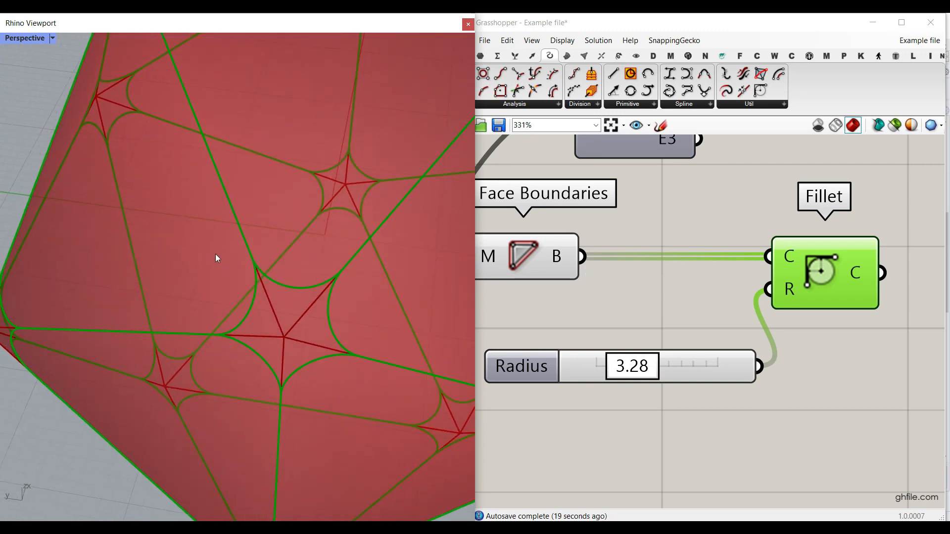
Move the Distance slider and the Offset Curve component together next to the Fillet component.
right_click_drag(872, 332, 699, 345)
scroll(674, 339, "down", 7)
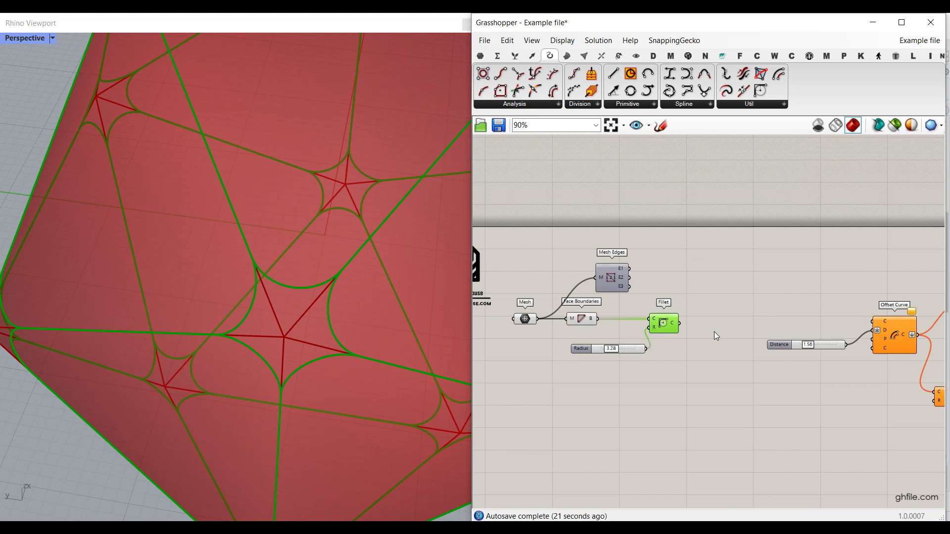
scroll(849, 348, "up", 2)
left_click_drag(897, 387, 794, 324)
left_click_drag(901, 330, 747, 330)
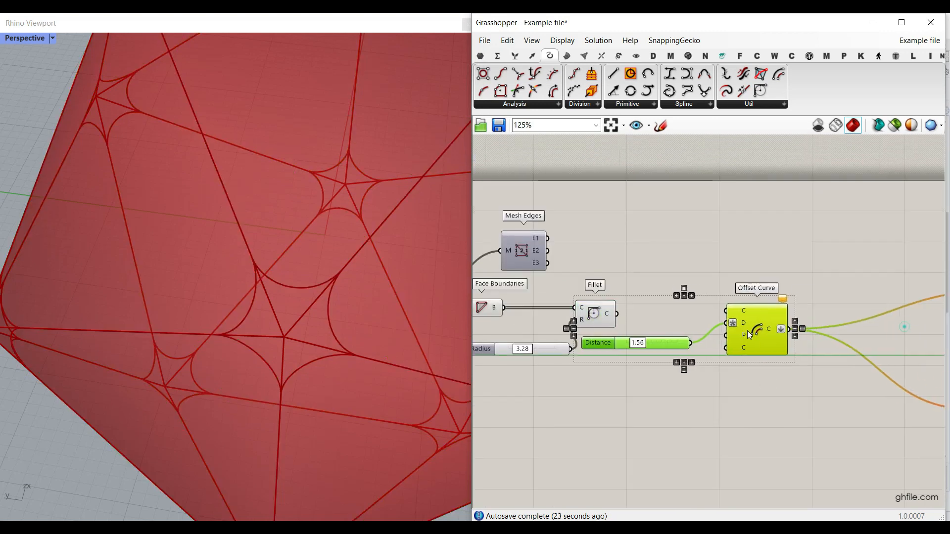
left_click(684, 260)
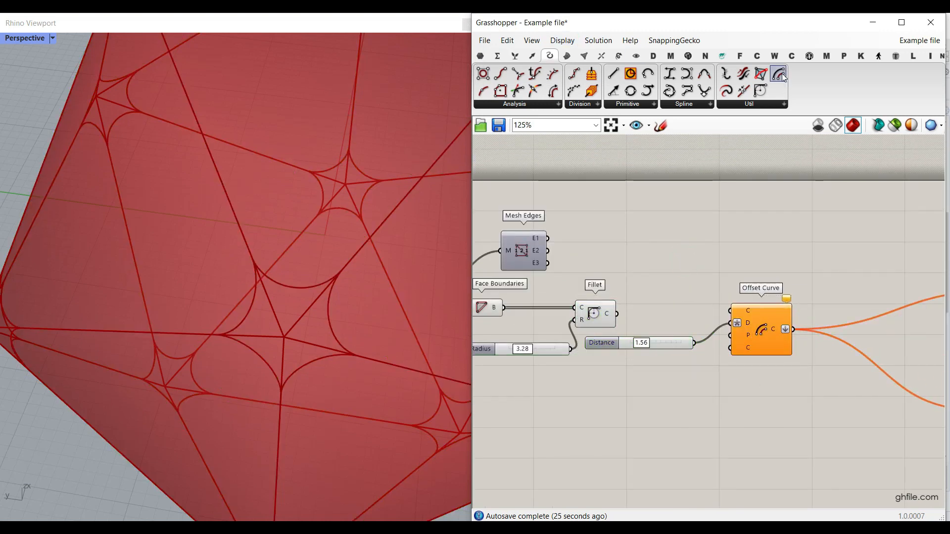
Connect the Fillet output to the Offset Curve's curve input and turn on the Offset Curve preview.
scroll(685, 244, "up", 3)
left_click_drag(554, 279, 772, 276)
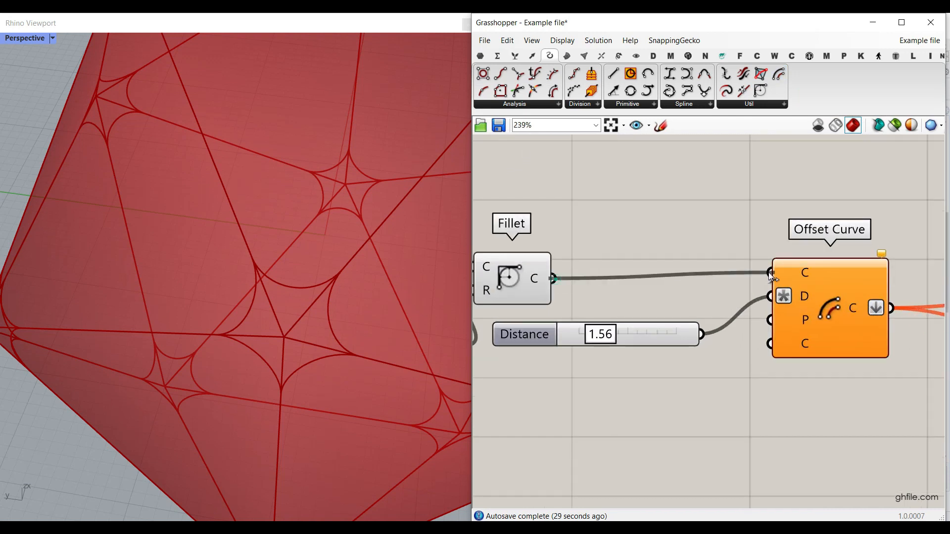
right_click(843, 300)
left_click(846, 322)
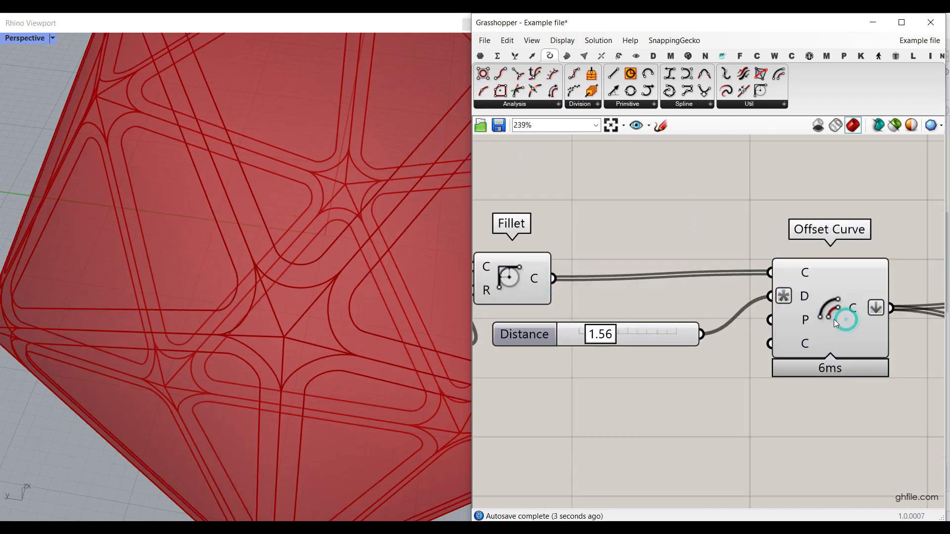
Turn off the Fillet preview and highlight the Offset Curve component to examine its inset triangles up close.
right_click(512, 266)
left_click(518, 293)
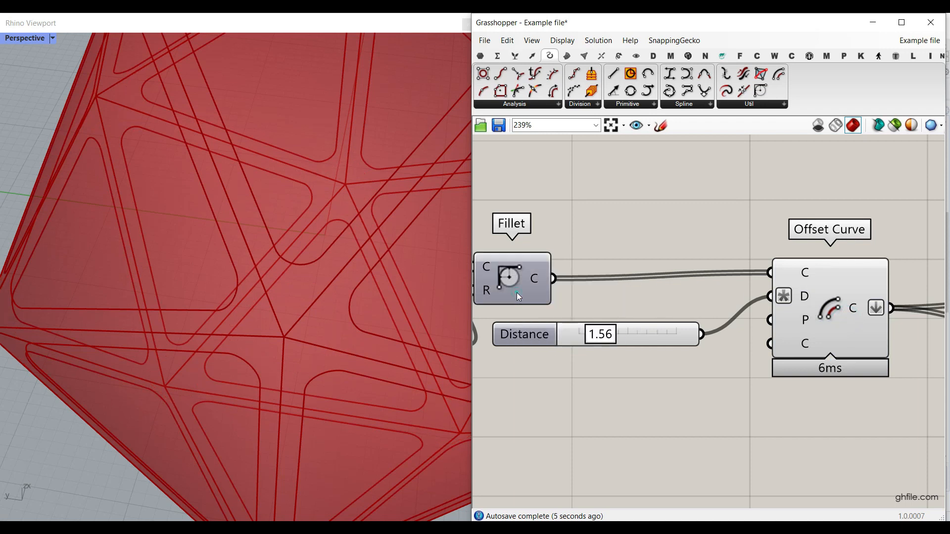
left_click(802, 320)
scroll(277, 260, "down", 6)
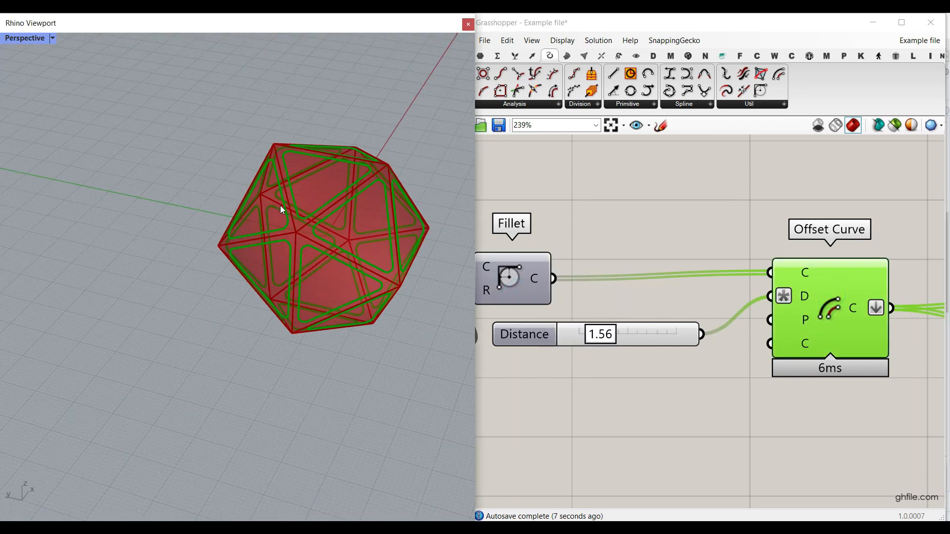
scroll(318, 248, "up", 10)
right_click_drag(319, 248, 210, 218)
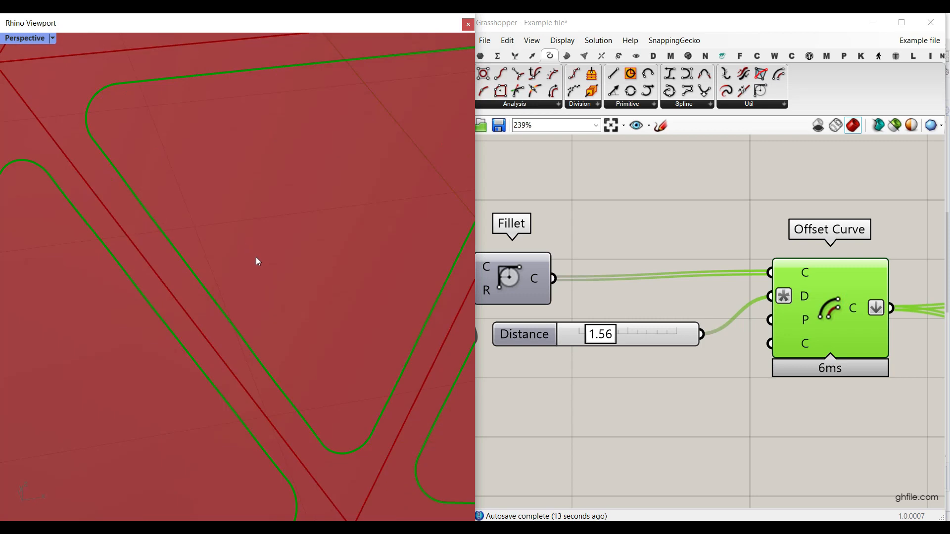
right_click_drag(257, 260, 219, 282, "shift")
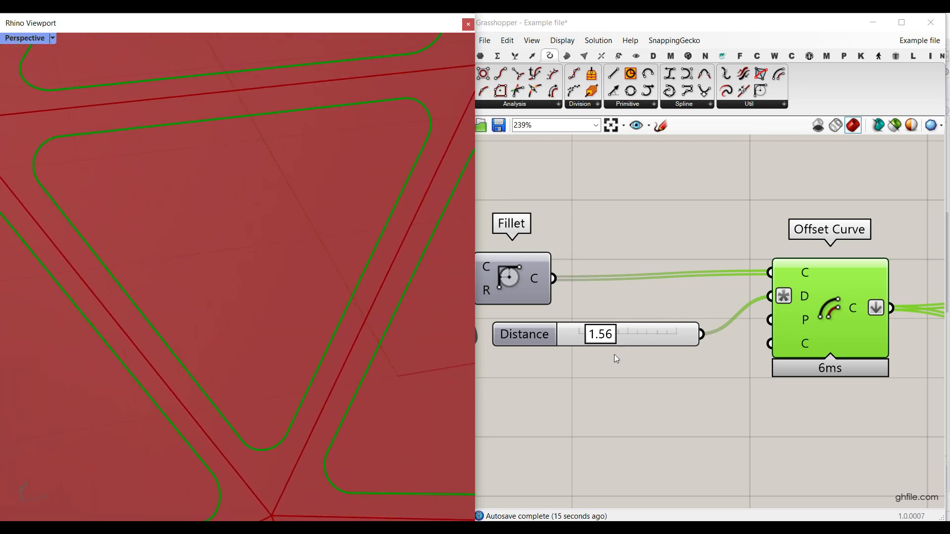
Set the offset Distance to 1.94 and check the options of the Offset Curve's D input.
left_click(606, 338)
left_click_drag(600, 341, 622, 341)
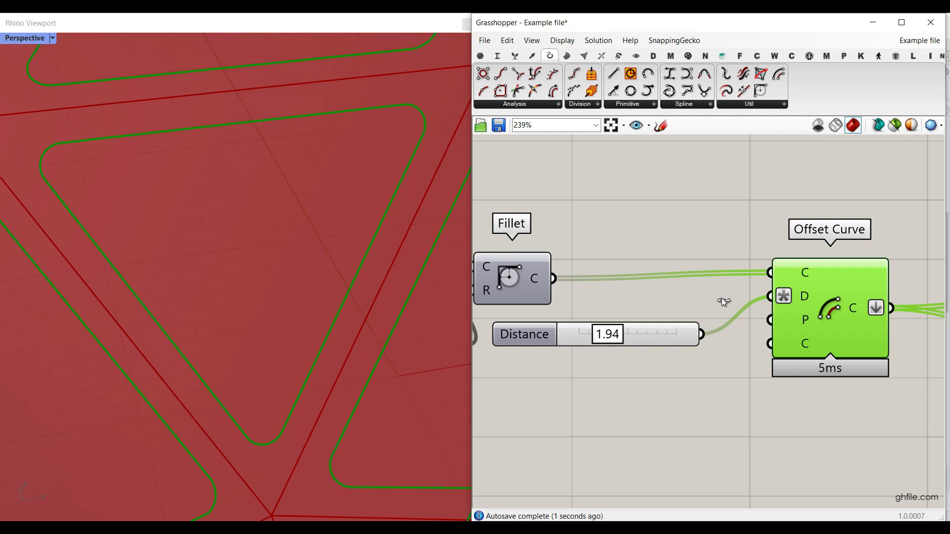
right_click(803, 297)
left_click(711, 354)
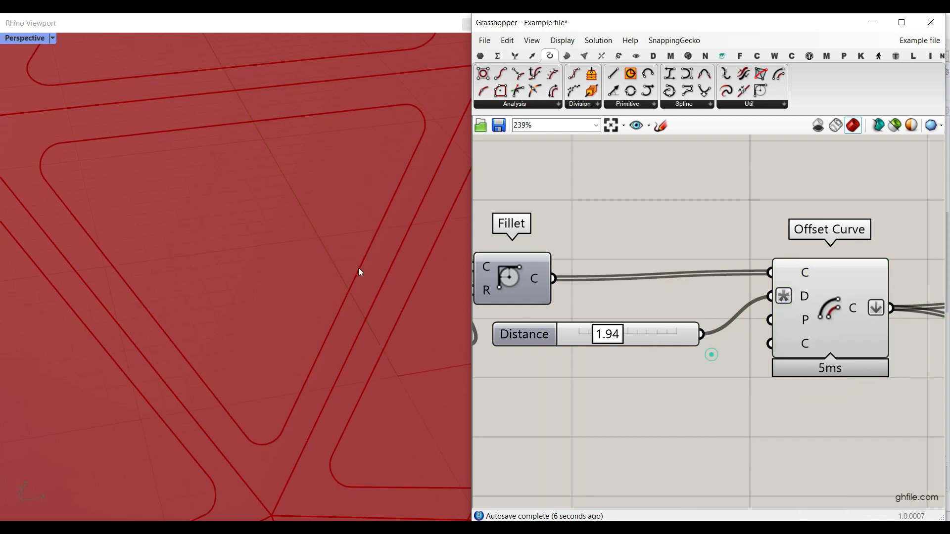
right_click_drag(830, 270, 711, 272)
left_click(708, 277)
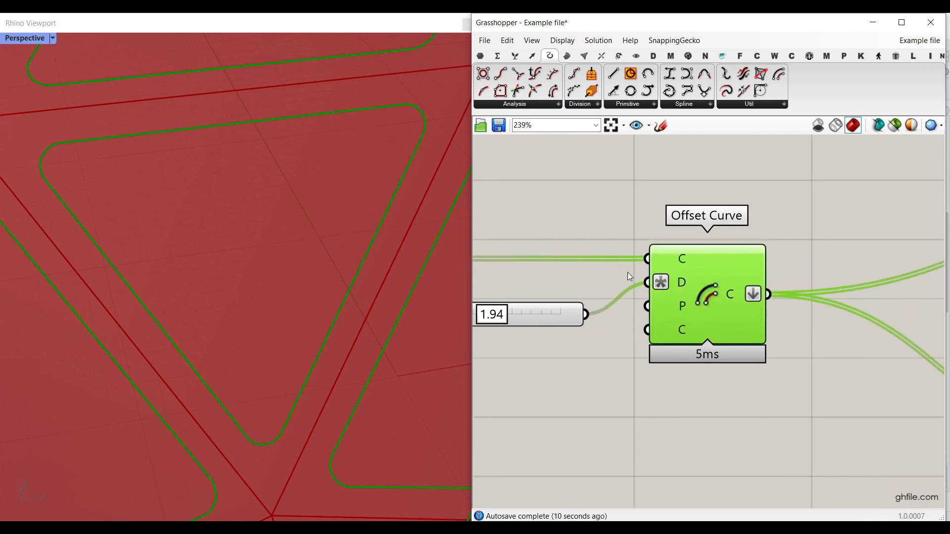
Bake the Offset Curve output and switch to Rhino, focusing on two neighbouring filleted triangles.
scroll(657, 289, "down", 5)
right_click_drag(668, 294, 822, 309)
left_click_drag(792, 359, 575, 233)
middle_click(675, 199)
left_click(694, 218)
scroll(760, 258, "up", 3)
right_click(777, 299)
left_click(798, 318)
left_click(798, 427)
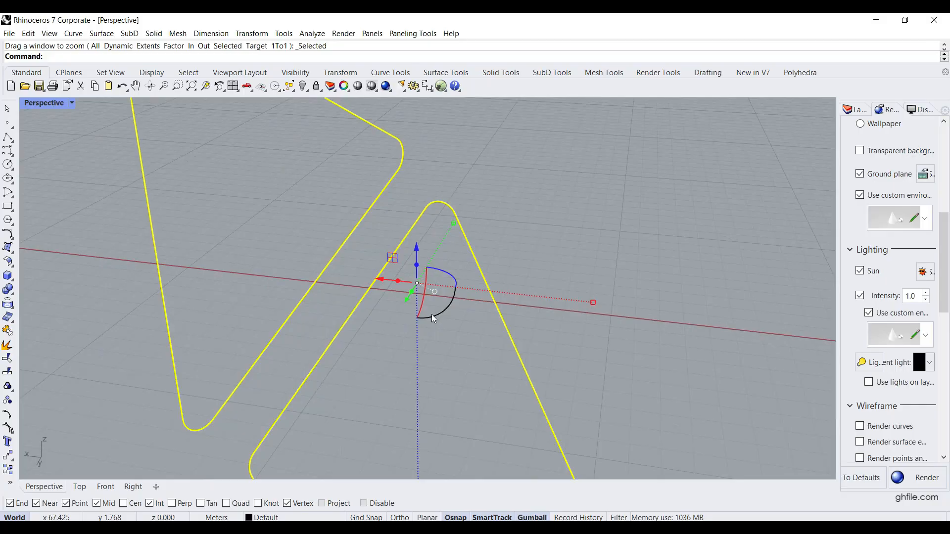
Explode the two neighbouring filleted triangles into separate straight edges and corner arcs, and check the individual segments.
left_click(7, 346)
left_click(138, 275)
left_click(356, 280)
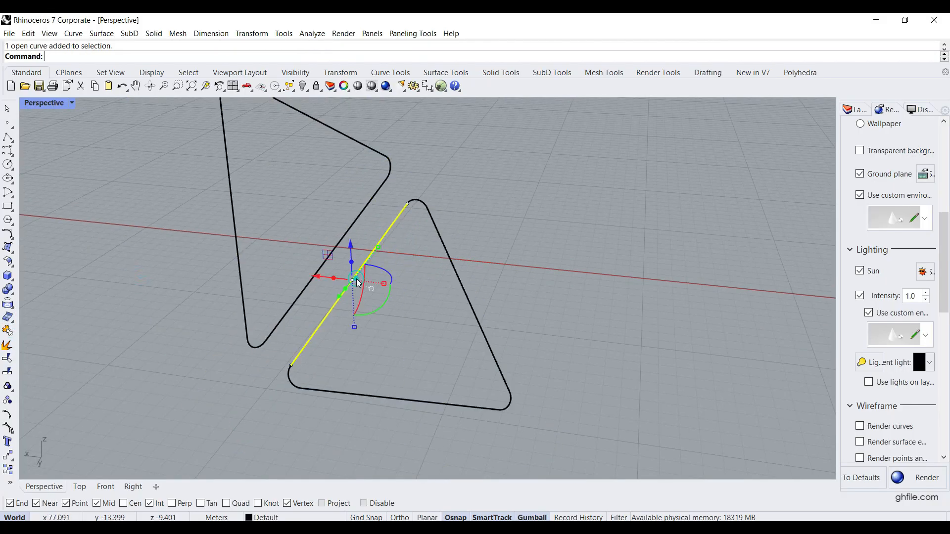
scroll(403, 236, "up", 5)
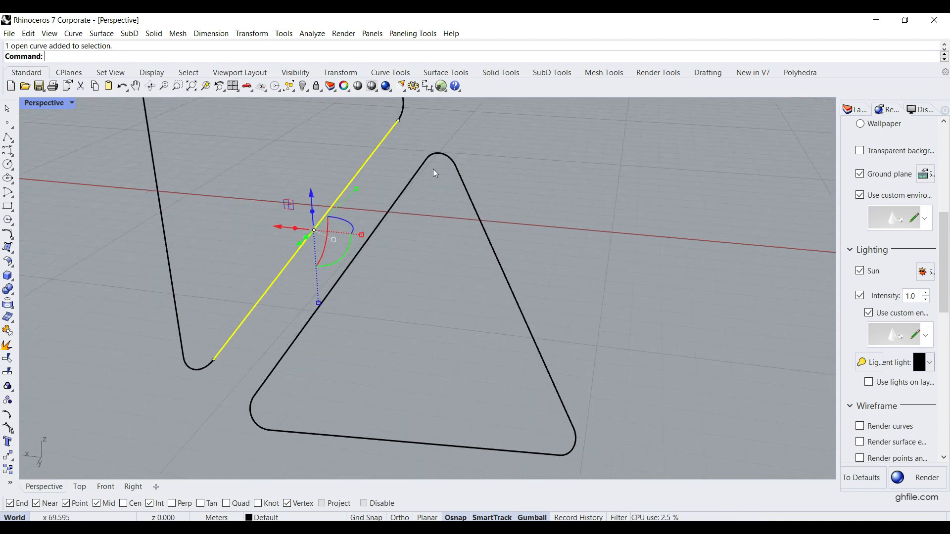
left_click(433, 151)
scroll(490, 210, "down", 4)
left_click(505, 263)
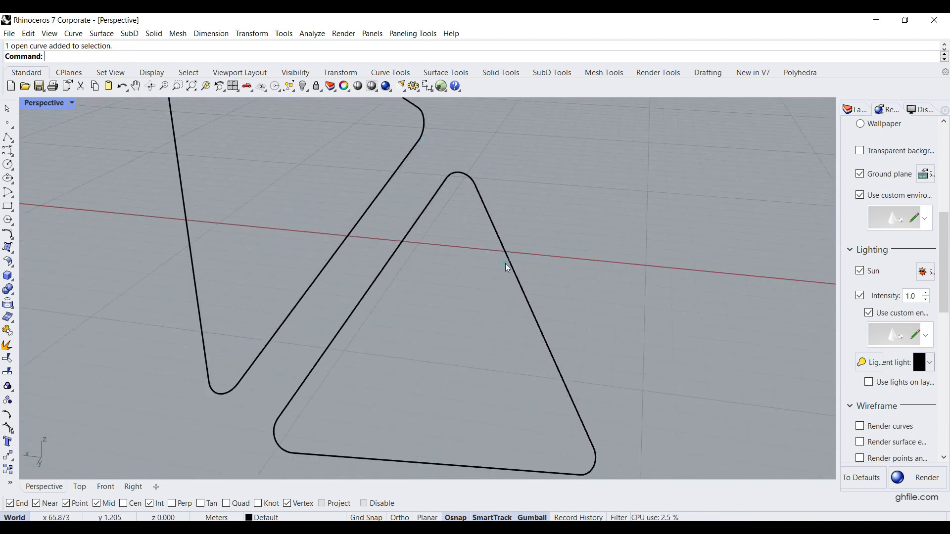
scroll(306, 257, "up", 2)
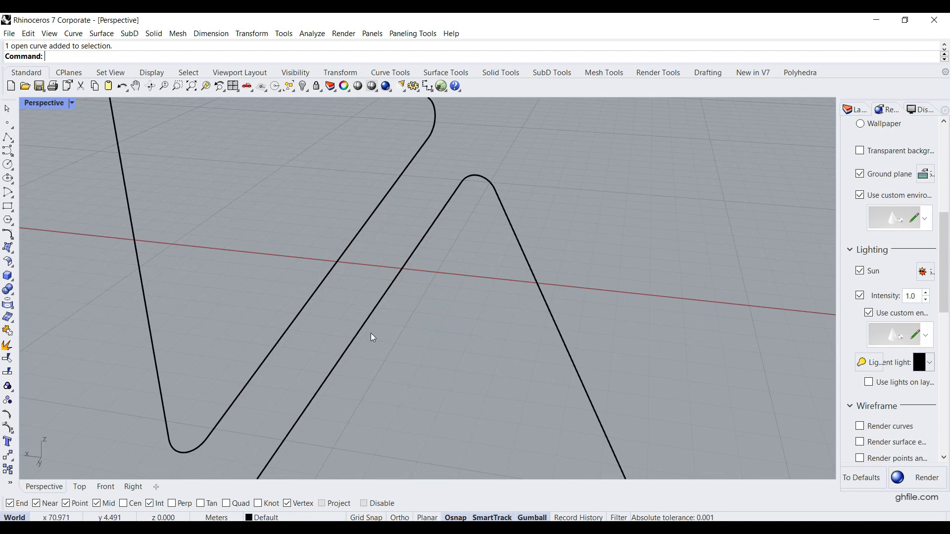
Loft the two facing straight edges with the Normal style and no simplification, and undo the loft.
left_click_drag(300, 273, 299, 272)
type("Lo")
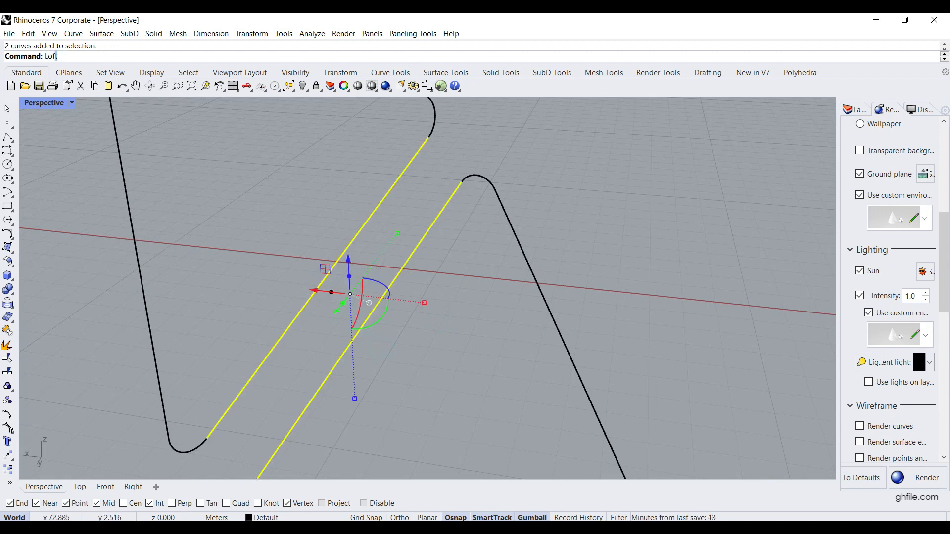
type("ft")
key("Return")
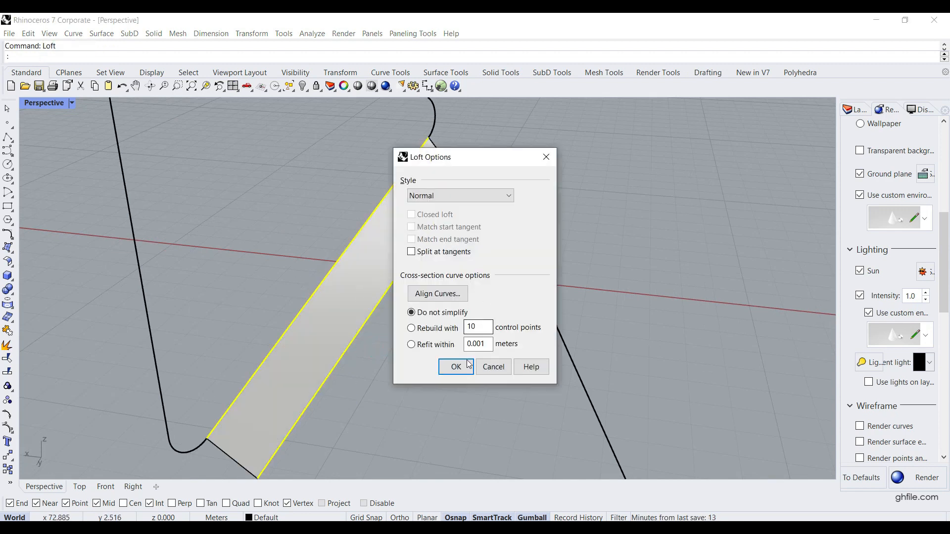
left_click(456, 366)
left_click(423, 389)
key("ctrl+z")
Display the curve directions of the two facing edges with Dir and flip one edge to match the other.
left_click_drag(375, 342, 223, 331)
type("D")
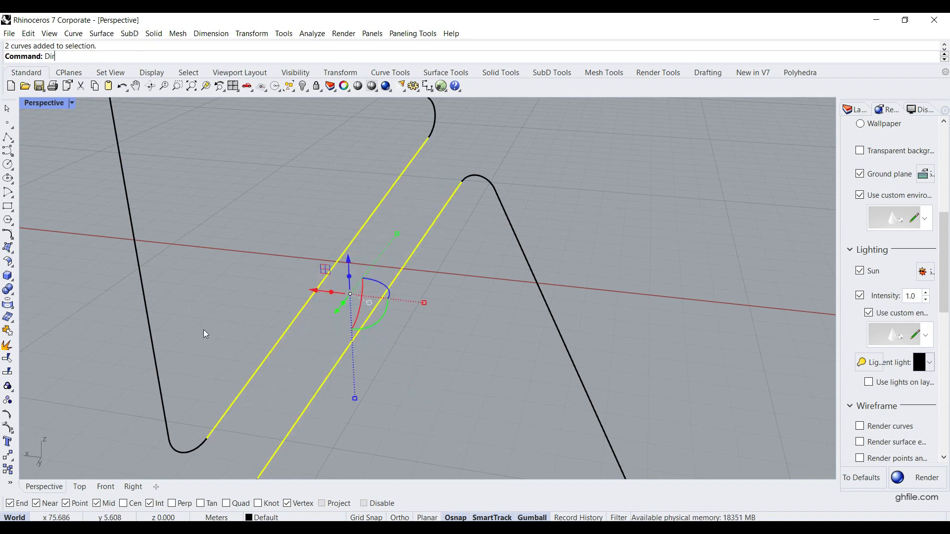
type("ir")
key("Return")
scroll(385, 308, "up", 3)
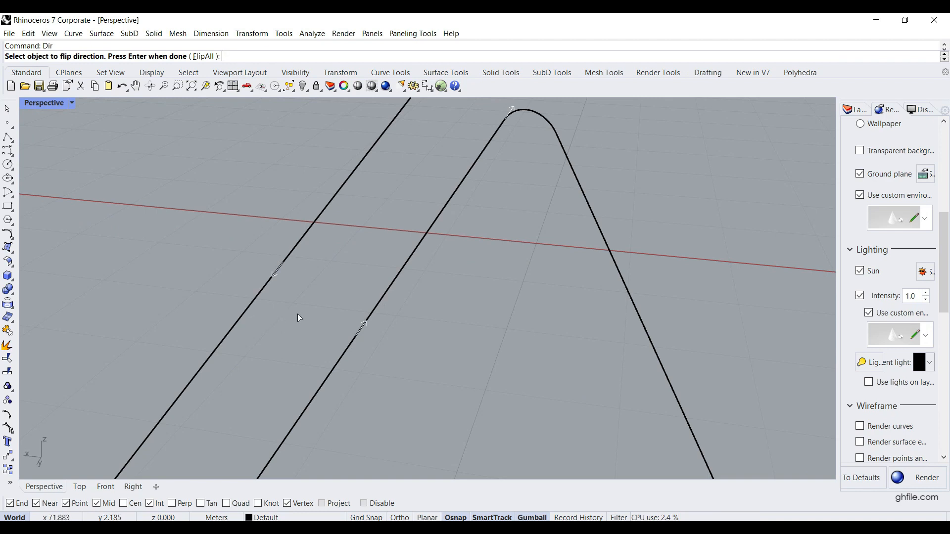
left_click(286, 258)
key("Return")
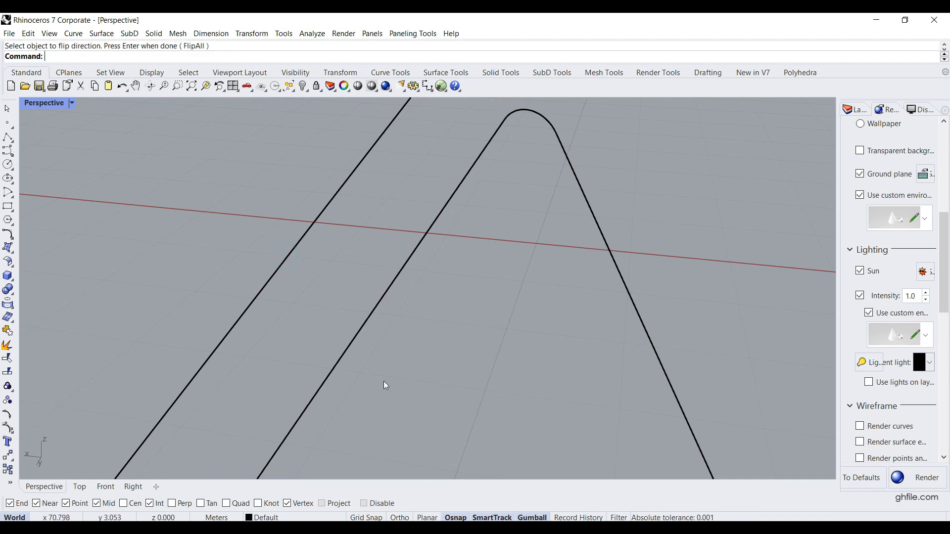
Loft the two aligned edges with the Normal style, and undo the edits back to the complete set of triangles.
left_click_drag(385, 382, 254, 294)
key("Return")
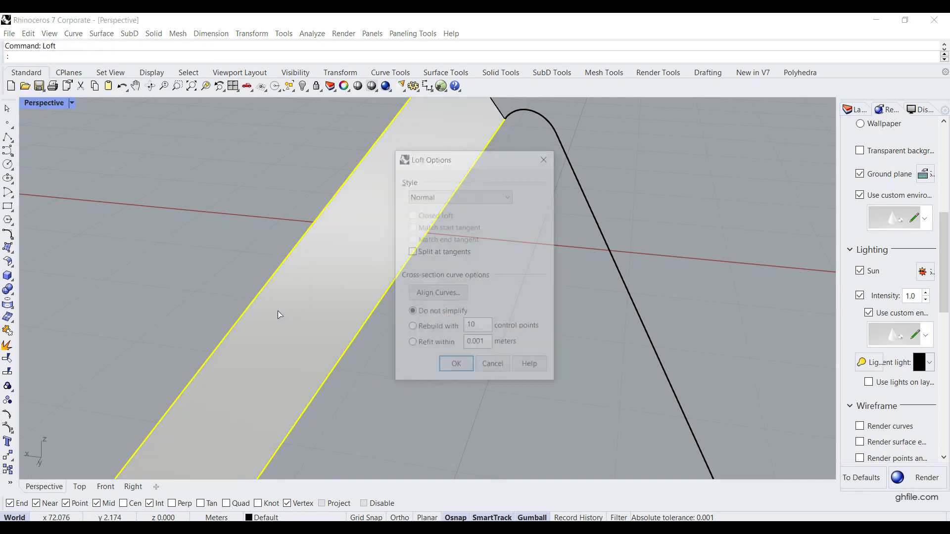
left_click(451, 364)
scroll(454, 344, "down", 5)
key("ctrl+z")
key("ctrl+z")
scroll(364, 311, "down", 5)
key("ctrl+z")
left_click(633, 418)
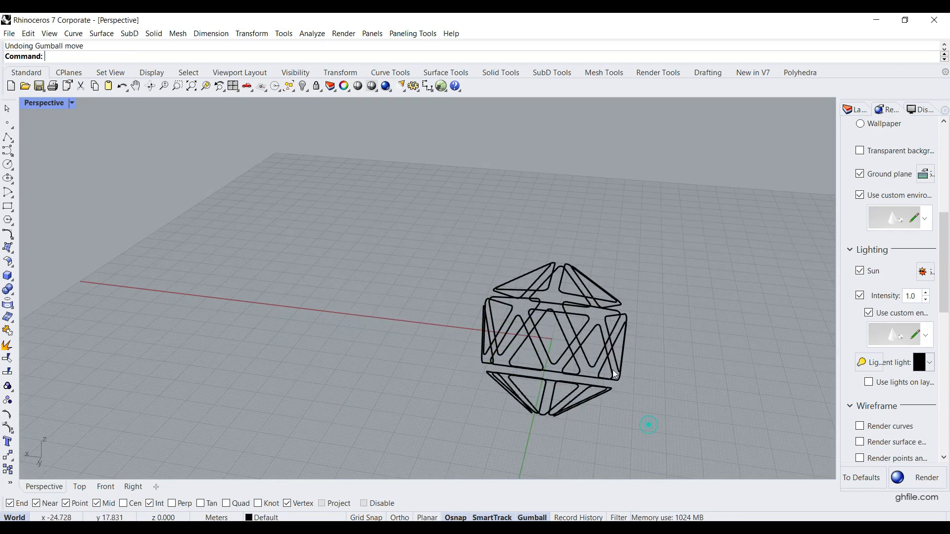
Move the five triangles around one vertex out of the frame and explode them into separate curves.
right_click_drag(504, 301, 580, 334)
right_click_drag(512, 281, 544, 302)
scroll(518, 261, "up", 6)
right_click_drag(514, 261, 520, 249)
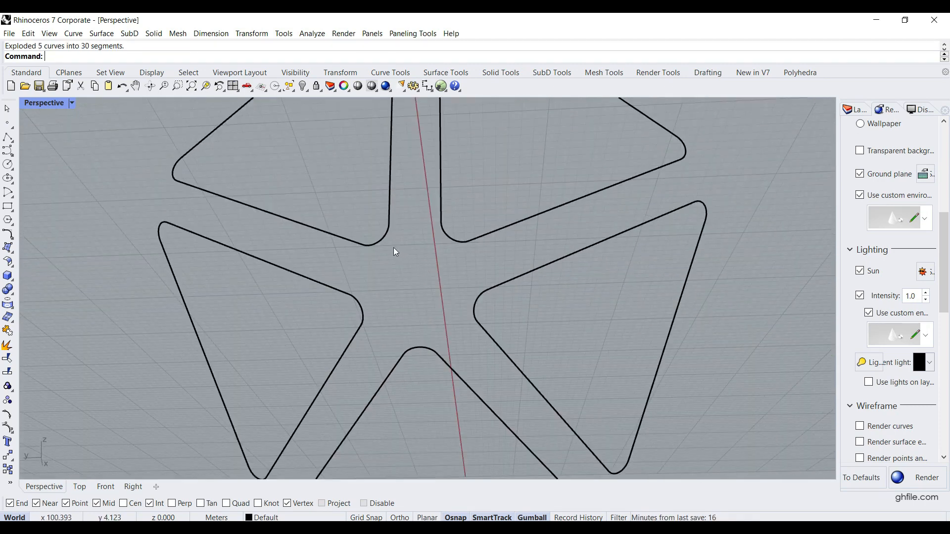
Select the five corner arcs that surround the shared node.
left_click(386, 242)
left_click(447, 239, "shift")
left_click(476, 309, "shift")
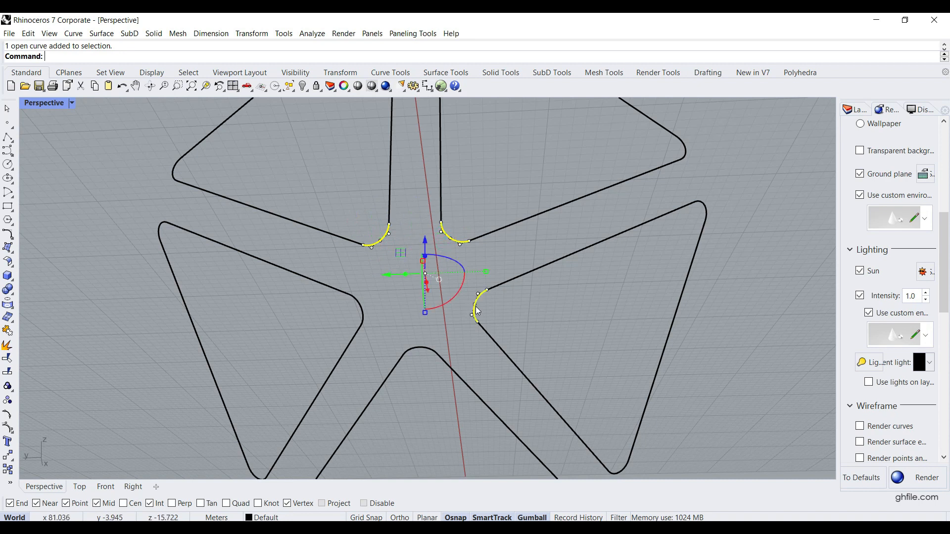
left_click(421, 352, "shift")
left_click(365, 317, "shift")
scroll(365, 316, "up", 2)
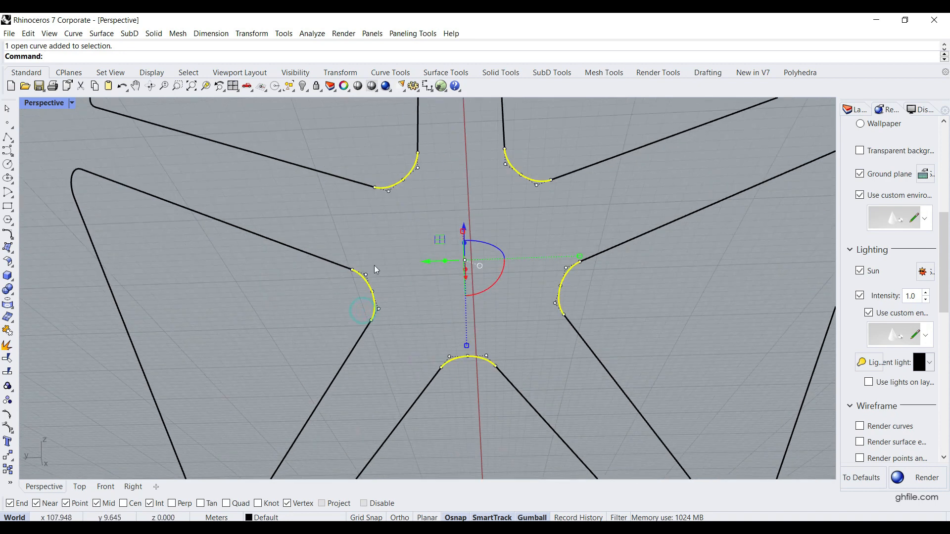
Draw five straight polylines joining the ends of neighbouring corner arcs to close the outline around the node.
left_click(8, 138)
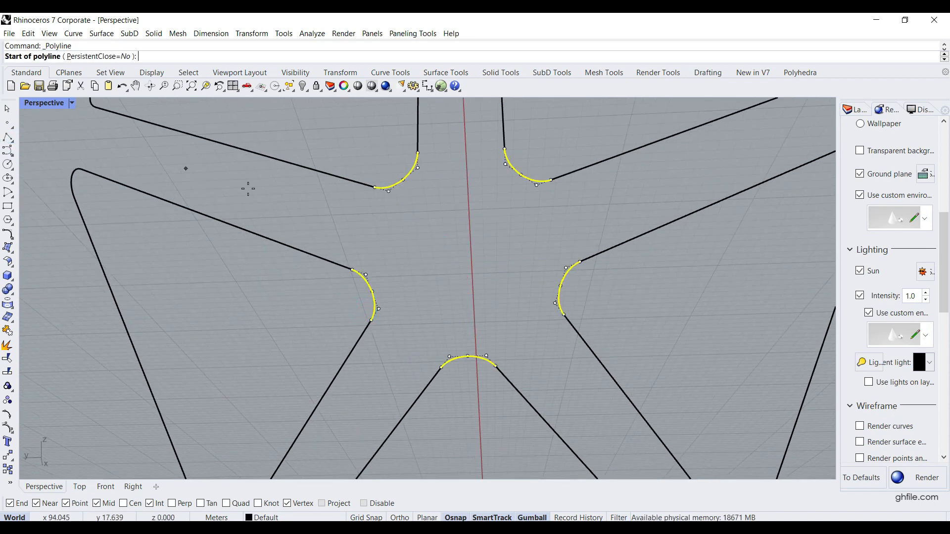
left_click(375, 187)
left_click(352, 270)
key("Return")
key("Return")
left_click(372, 320)
left_click(440, 367)
key("Return")
key("Return")
left_click(495, 367)
left_click(563, 315)
key("Return")
key("Return")
left_click(581, 262)
left_click(550, 180)
key("Return")
key("Return")
left_click(503, 148)
left_click(418, 152)
key("Return")
Patch the closed outline of five arcs and five lines with 10 U and 10 V spans and automatic trim.
left_click(423, 152)
left_click(368, 215, "shift")
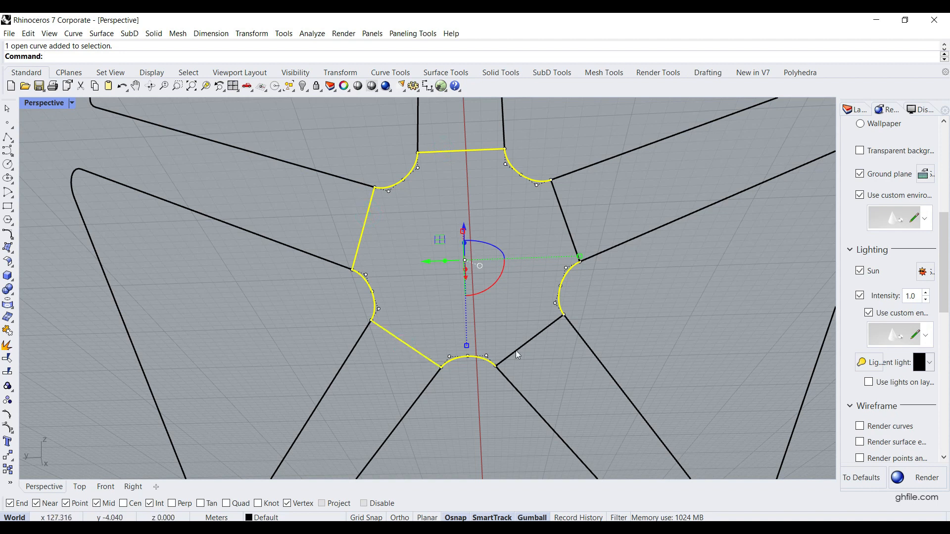
type("Patch")
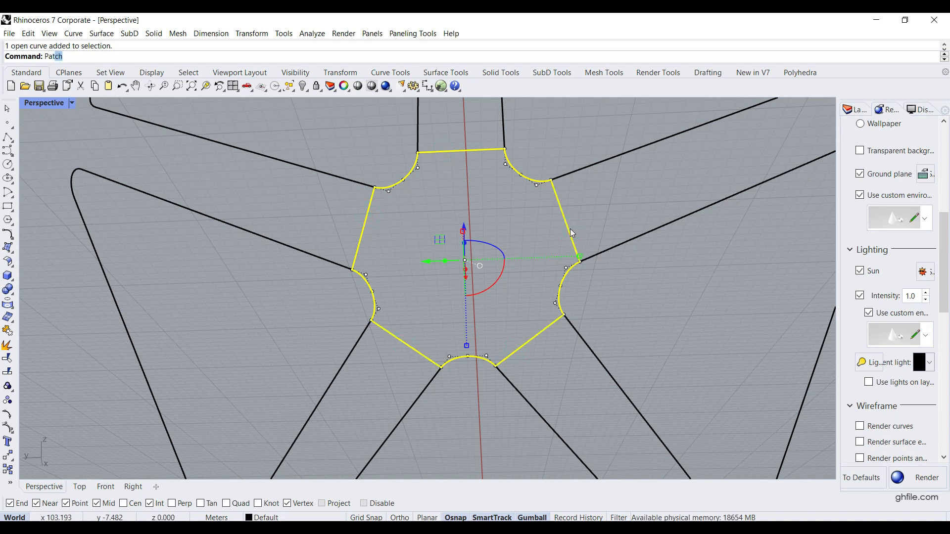
key("Return")
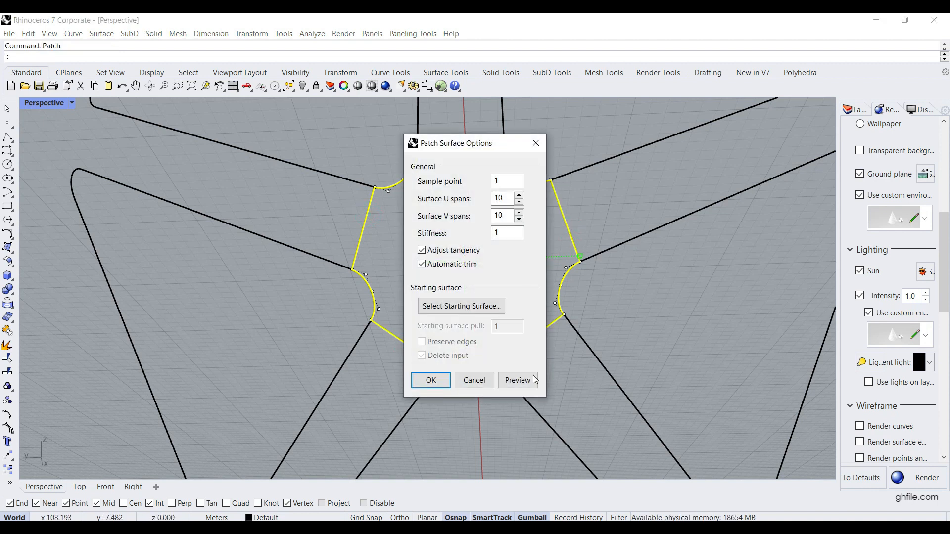
left_click(431, 380)
mouse_move(497, 300)
right_mouse_down()
mouse_move(539, 292)
mouse_move(503, 310)
right_mouse_up()
scroll(503, 311, "down", 5)
scroll(521, 257, "up", 5)
mouse_move(521, 257)
right_mouse_down()
mouse_move(565, 252)
mouse_move(512, 272)
right_mouse_up()
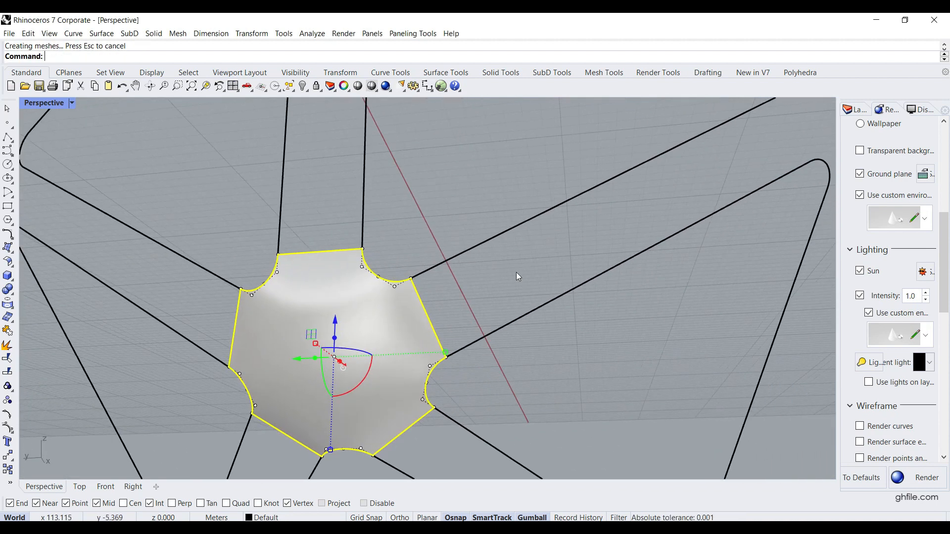
Loft the two straight edges of one arm beside the node patch, using the Normal style without simplification.
scroll(515, 272, "down", 2)
left_click(534, 258)
left_click(545, 226)
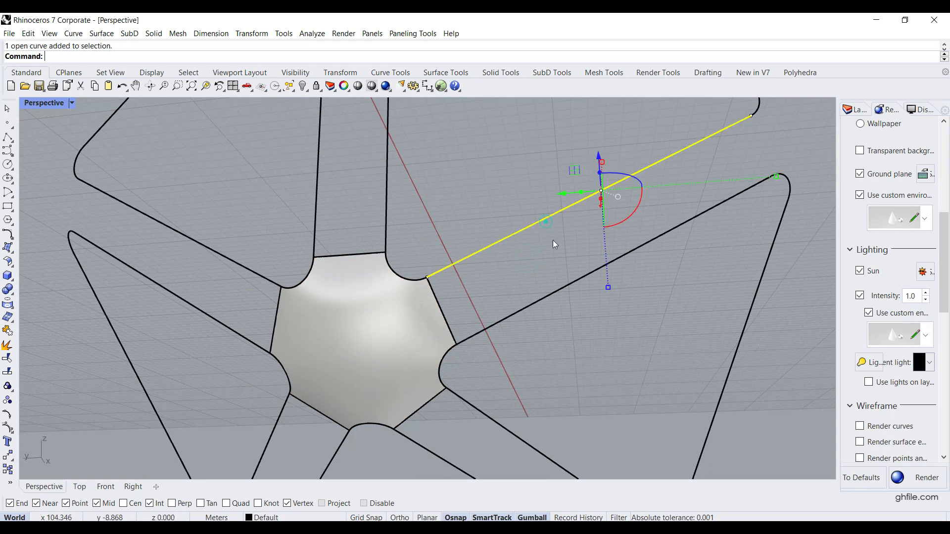
left_click(560, 291, "shift")
type("loft")
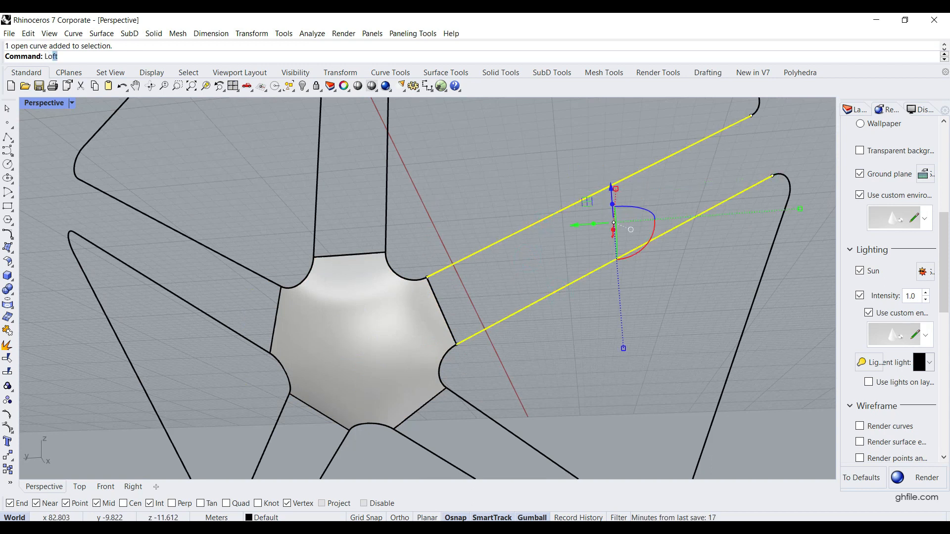
key("Return")
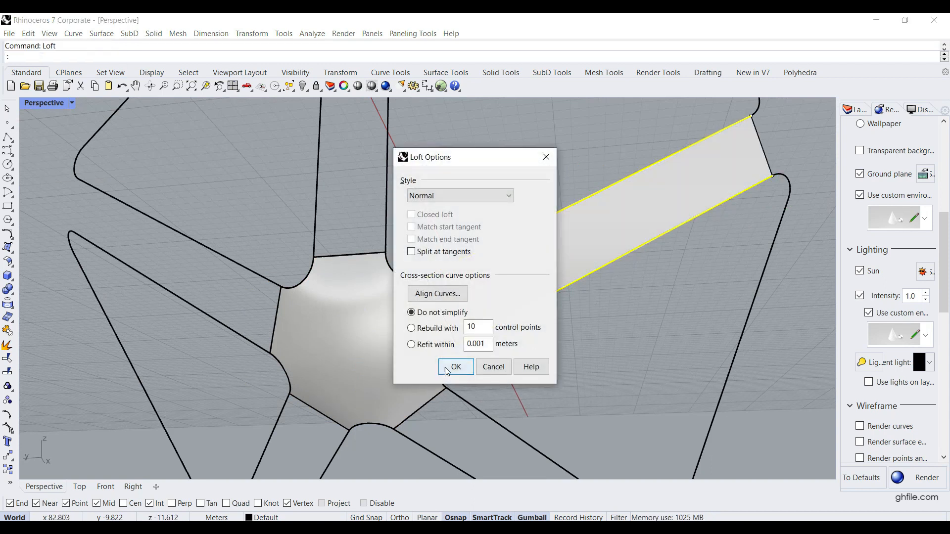
left_click(444, 367)
Try to join the node patch and the lofted strip, and reselect both surfaces.
scroll(494, 317, "up", 3)
left_click(473, 307)
left_click(375, 319, "shift")
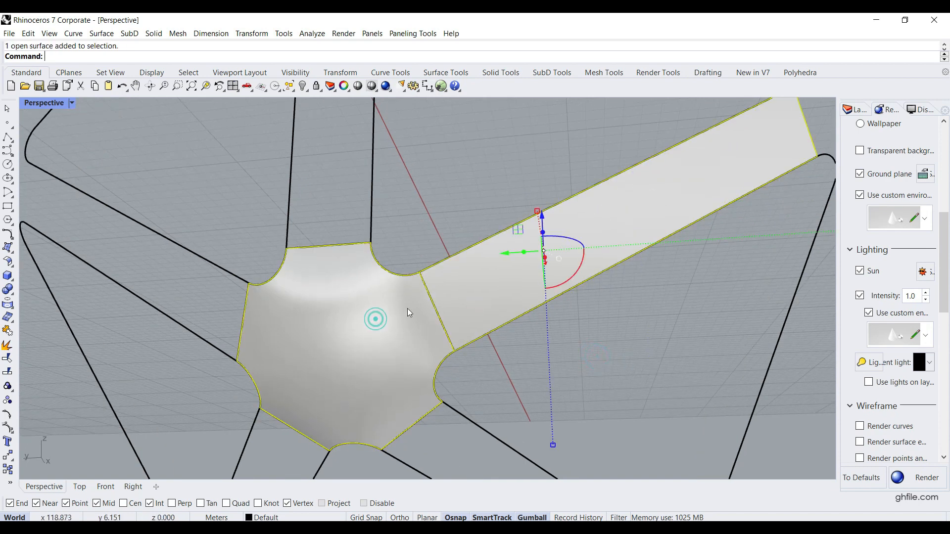
left_click(8, 331)
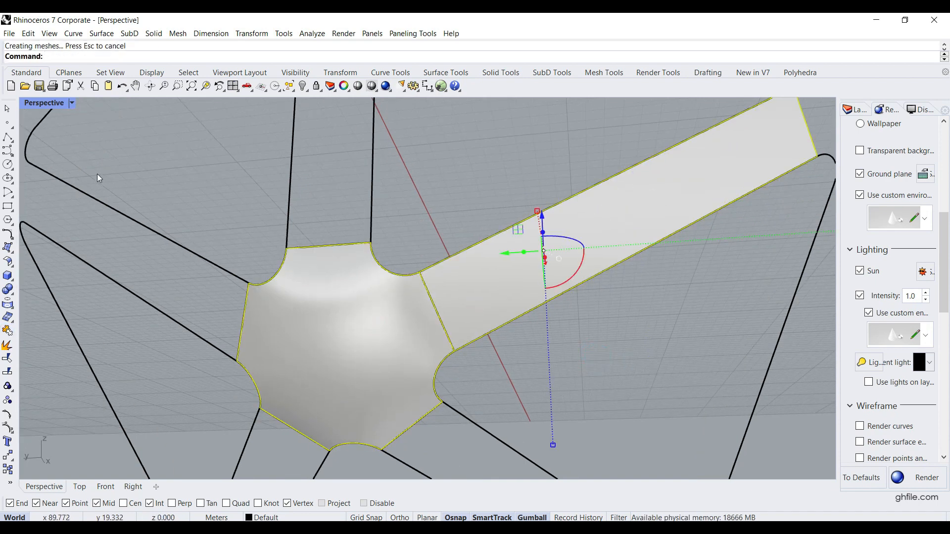
scroll(183, 222, "down", 2)
mouse_move(348, 324)
left_mouse_down()
mouse_move(333, 335)
mouse_move(348, 324)
left_mouse_up()
left_click(421, 285, "shift")
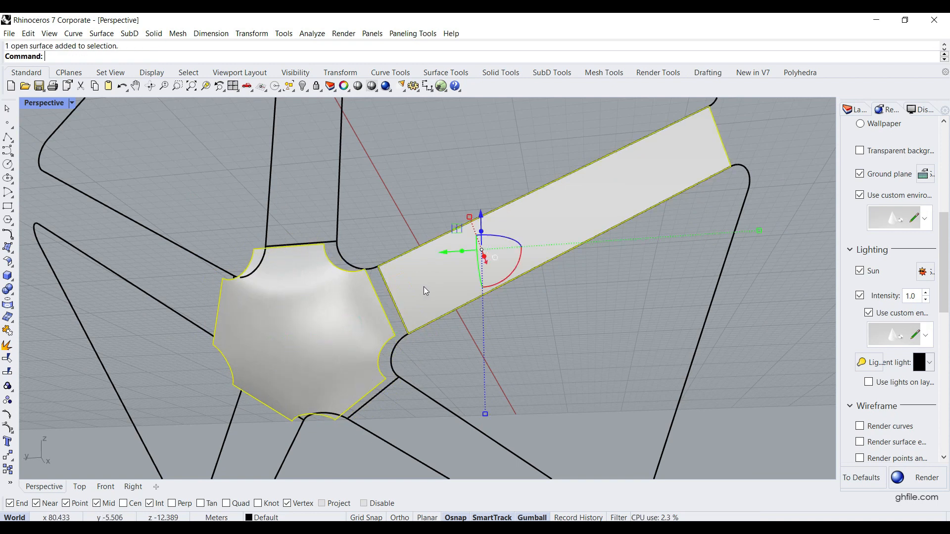
Move the node patch and the lofted strip together away from the triangle curves and focus on them.
scroll(426, 324, "down", 2)
right_click_drag(396, 329, 381, 354)
scroll(355, 296, "down", 5)
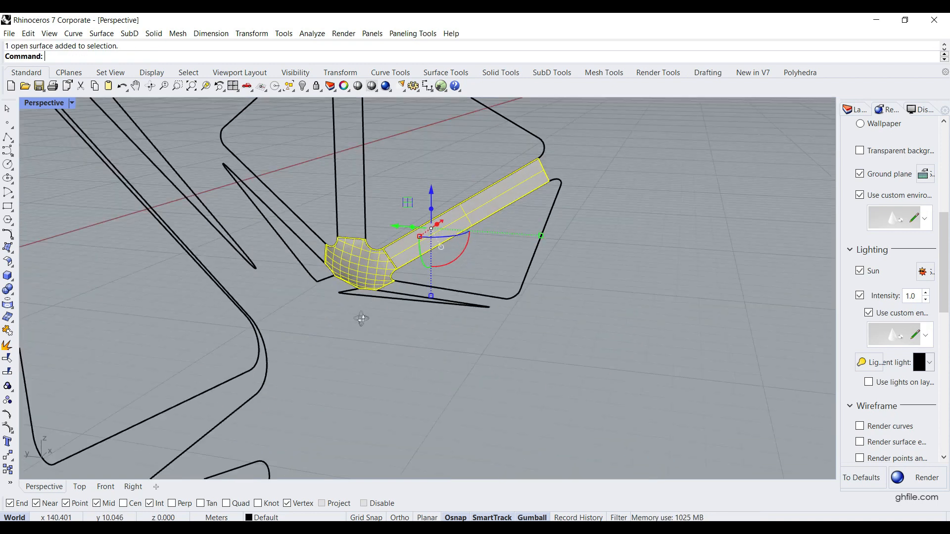
left_click_drag(357, 282, 482, 296)
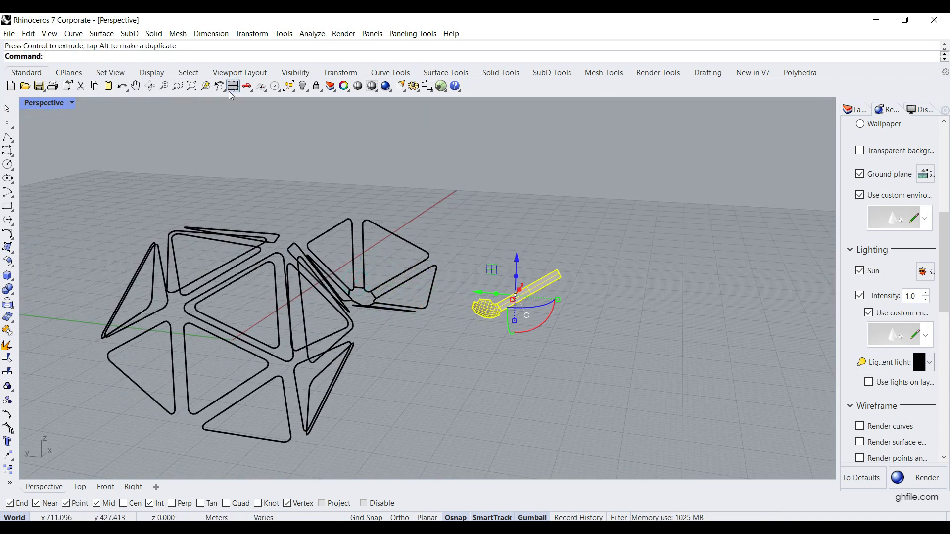
left_click(206, 86)
Select the node patch and examine its seam with the lofted strip up close at the corner.
left_click(606, 215)
right_click_drag(512, 269, 561, 296)
scroll(565, 346, "up", 4)
left_click(565, 354)
scroll(487, 338, "up", 6)
scroll(444, 419, "up", 8)
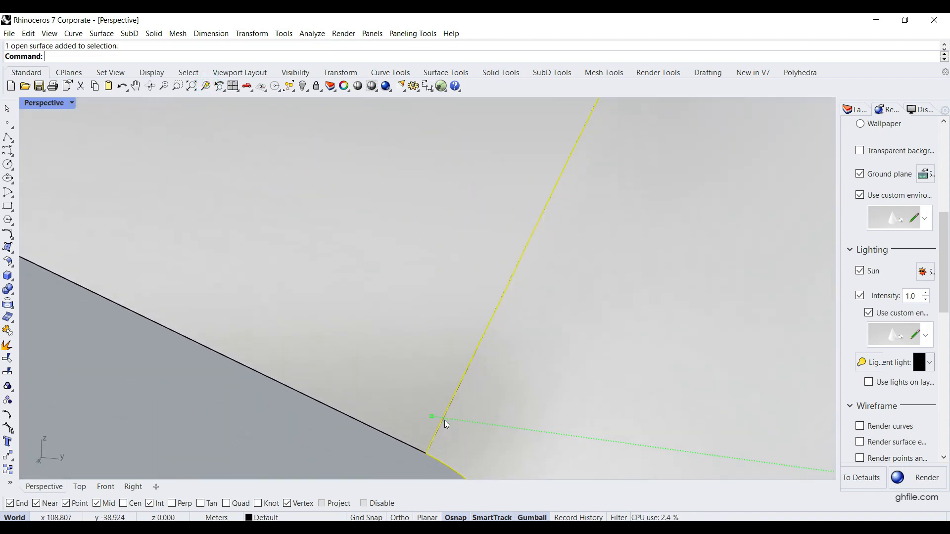
right_click_drag(461, 398, 500, 277, "shift")
right_click_drag(413, 415, 449, 404, "shift")
scroll(449, 404, "up", 3)
scroll(452, 396, "down", 1)
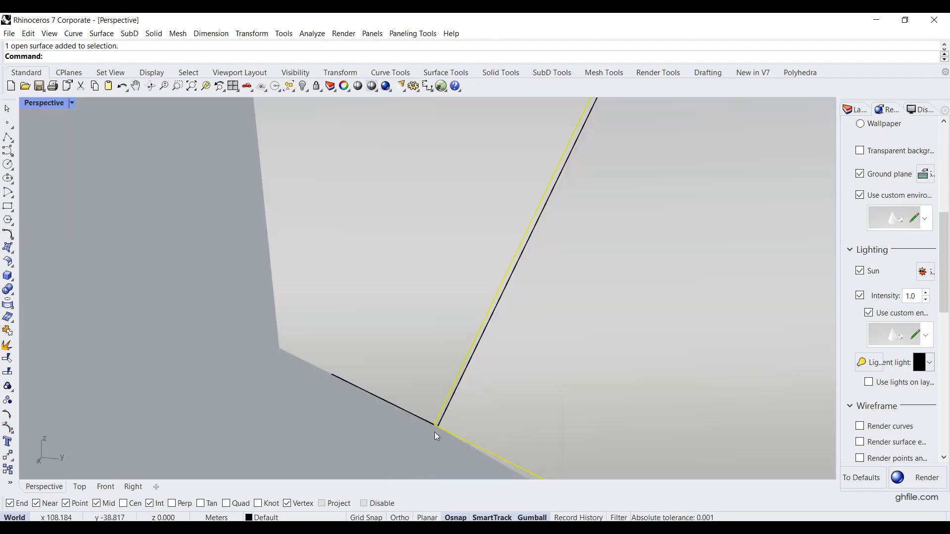
Pull the selected patch slightly away from the strip's end edge and compare the two adjoining surfaces.
left_click_drag(464, 402, 480, 411)
scroll(434, 411, "up", 1)
scroll(434, 411, "down", 3)
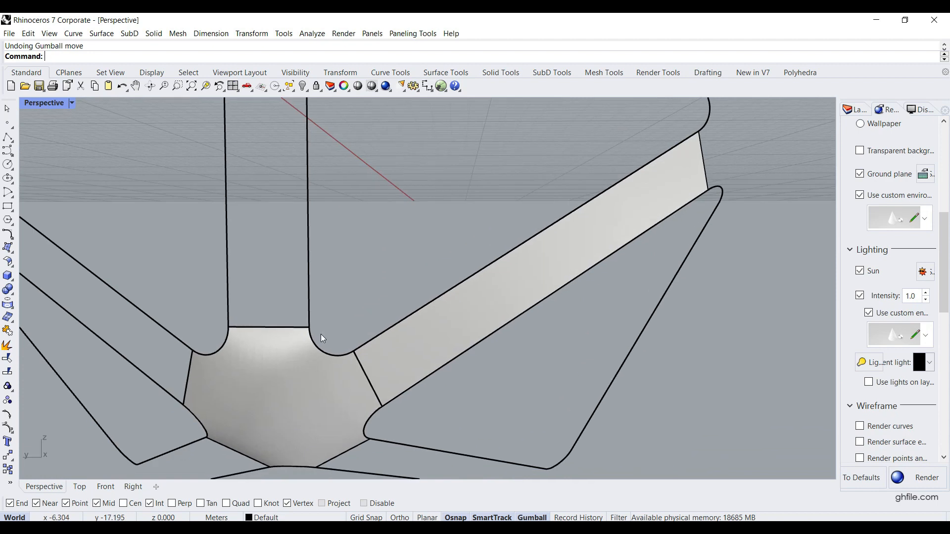
right_click_drag(321, 334, 384, 275, "shift")
scroll(385, 275, "down", 3)
scroll(385, 275, "up", 3)
left_click(401, 282)
left_click(547, 238)
key("Escape")
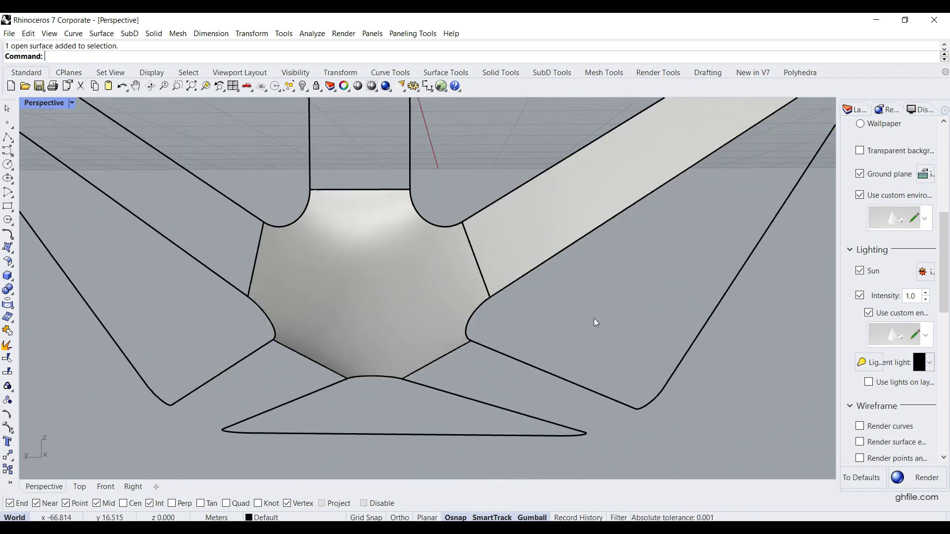